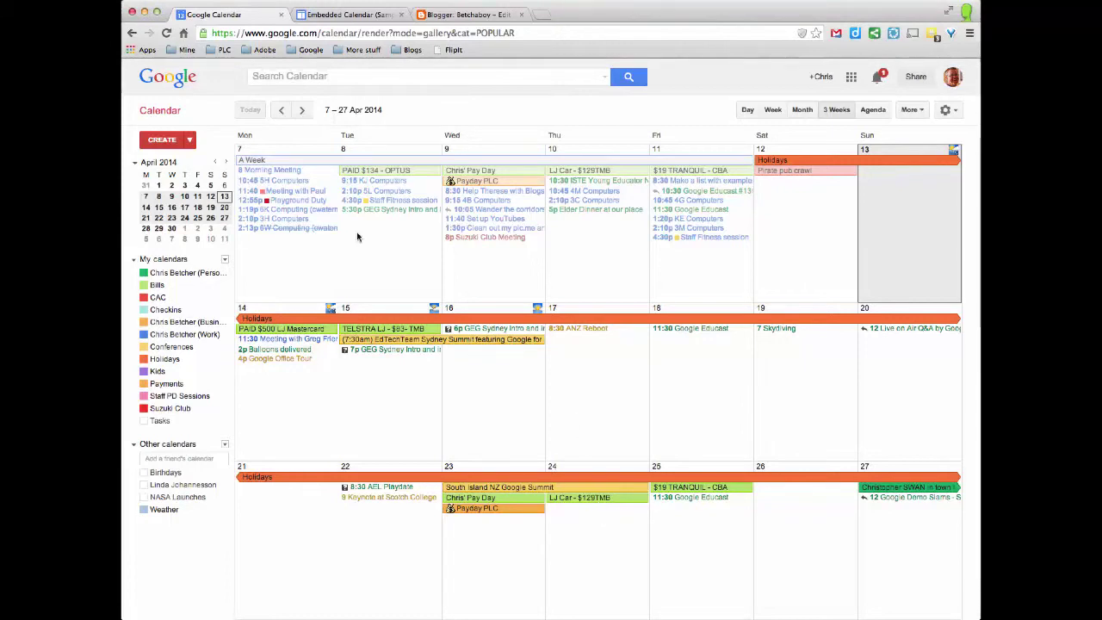
# - Check the site page and the Blogger editor, then return to the empty Embedded Calendar page
pyautogui.click(348, 15)
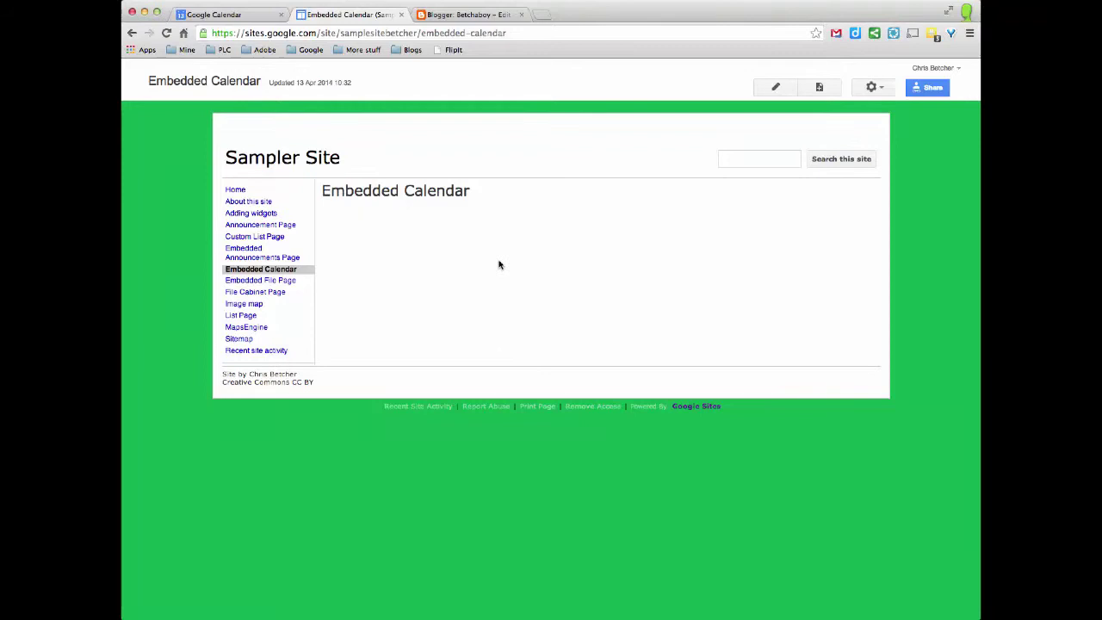
pyautogui.click(449, 16)
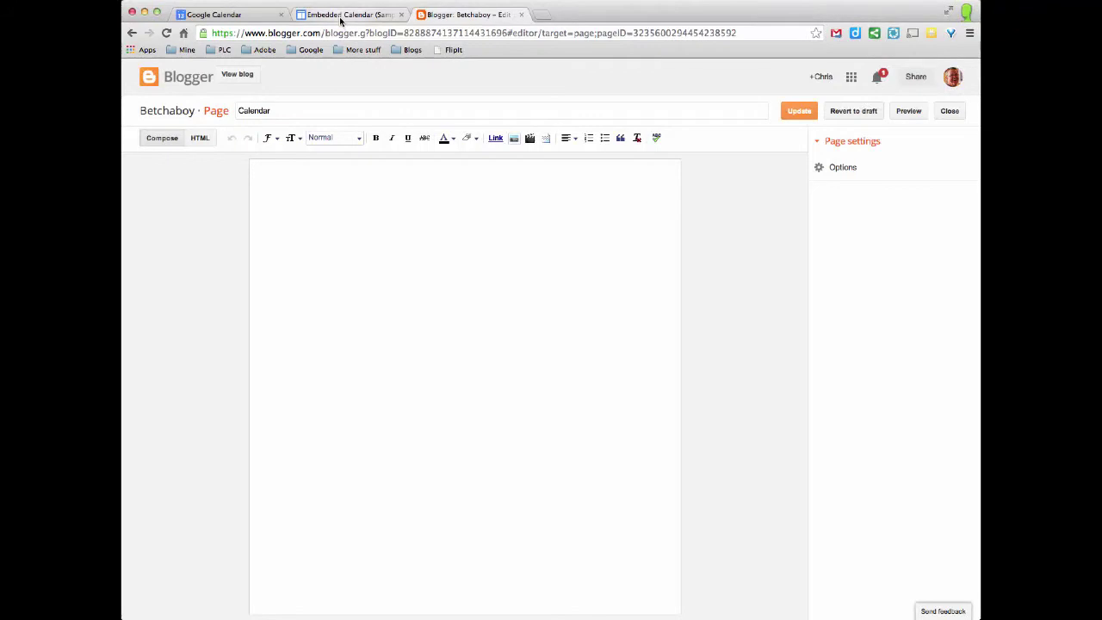
pyautogui.click(247, 16)
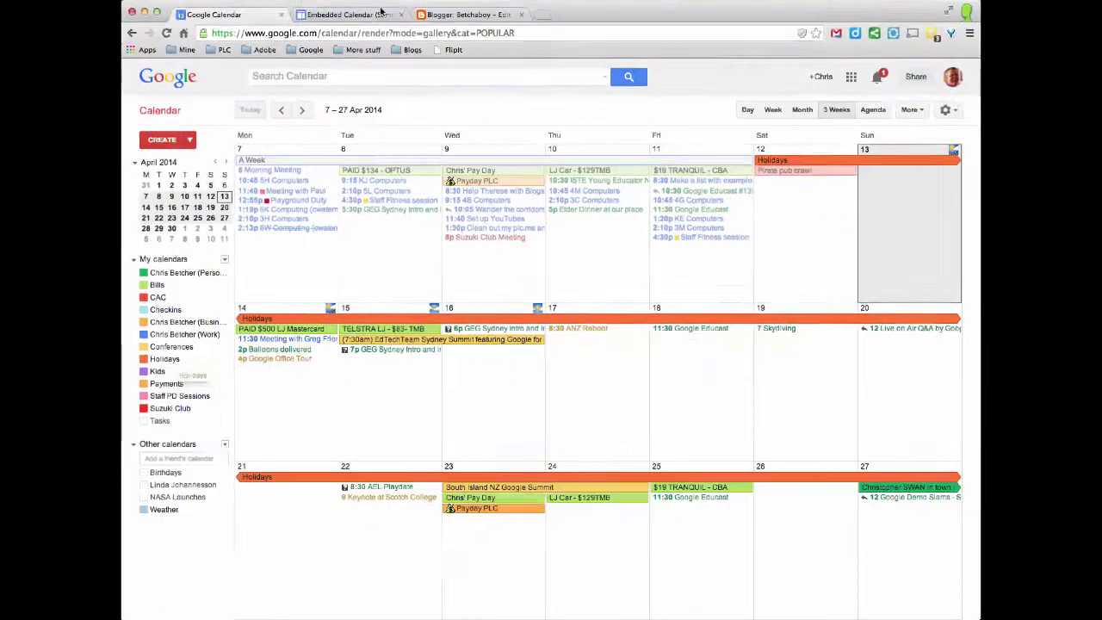
pyautogui.click(353, 15)
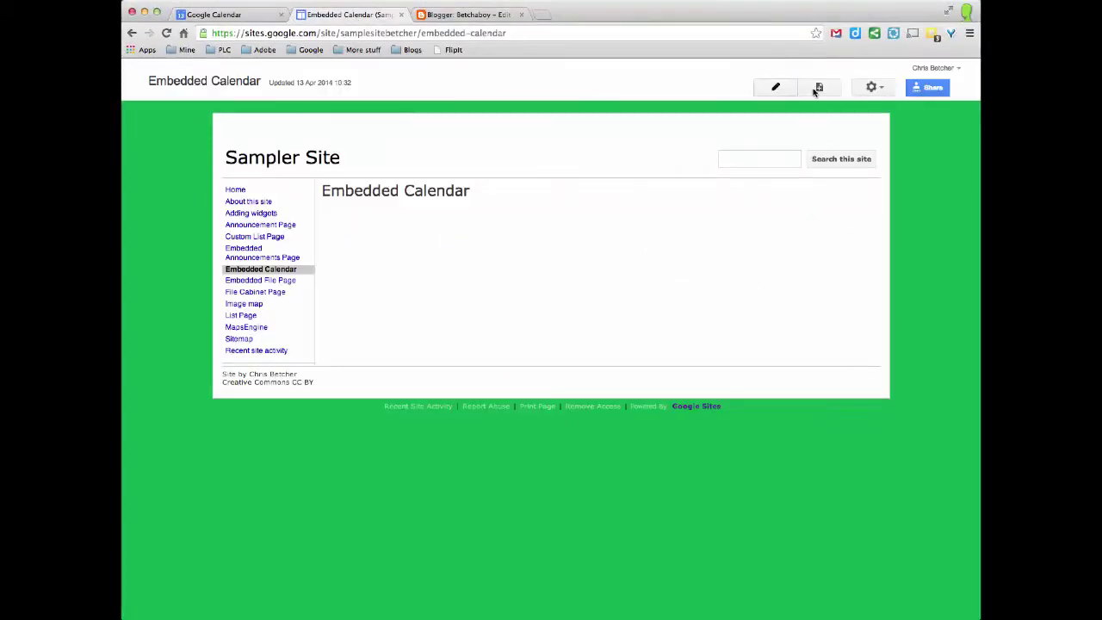
# - Edit the Embedded Calendar page and insert a Google Calendar embed of the Work calendar
pyautogui.click(775, 87)
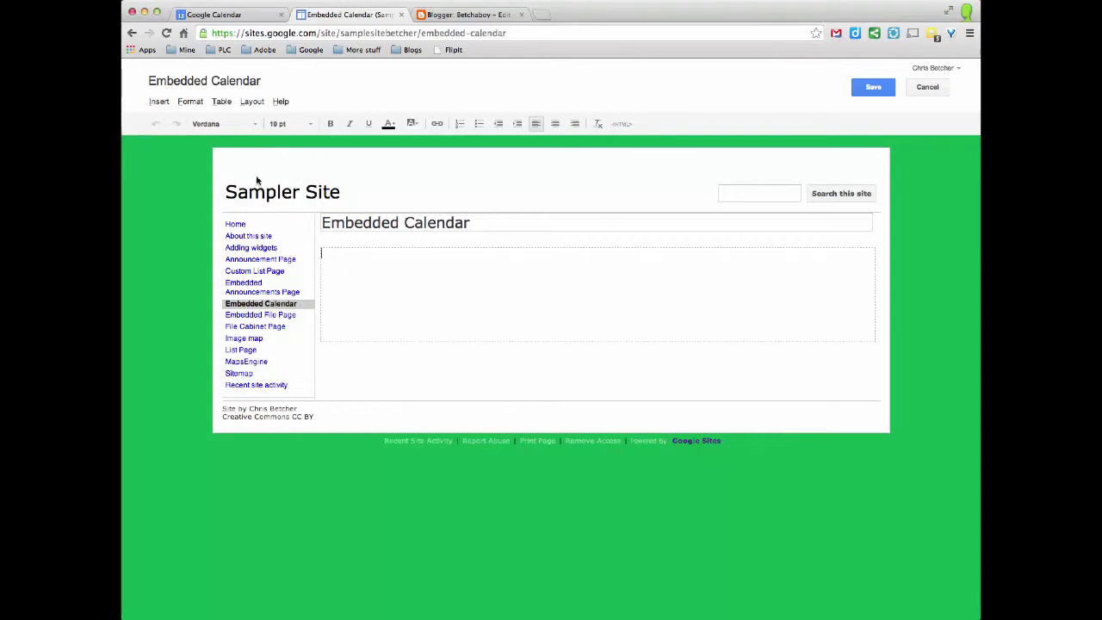
pyautogui.click(159, 102)
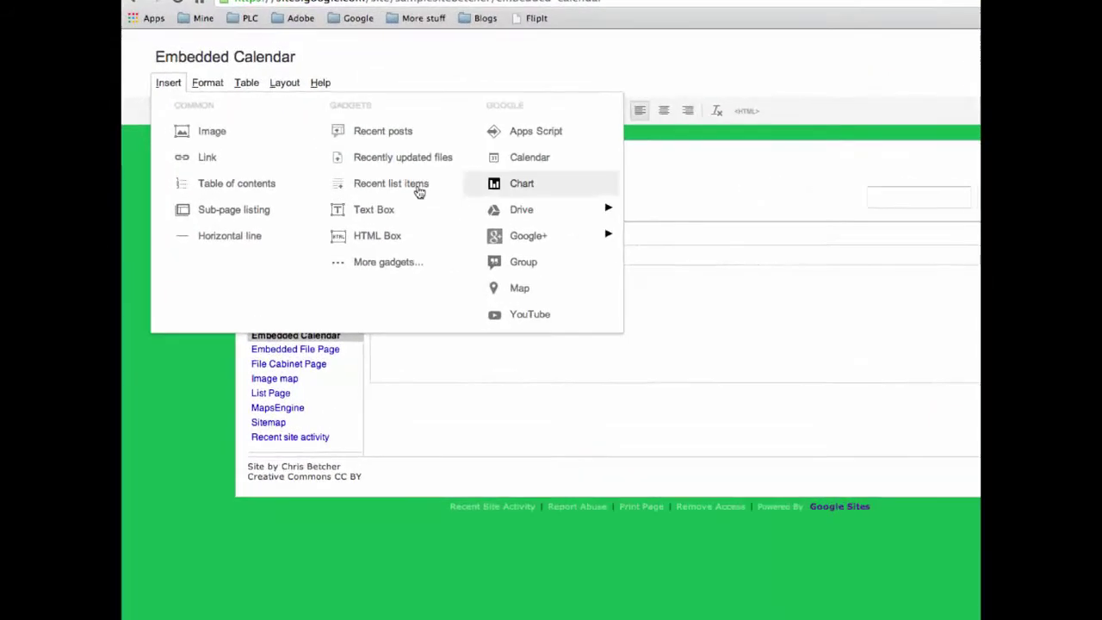
pyautogui.click(515, 158)
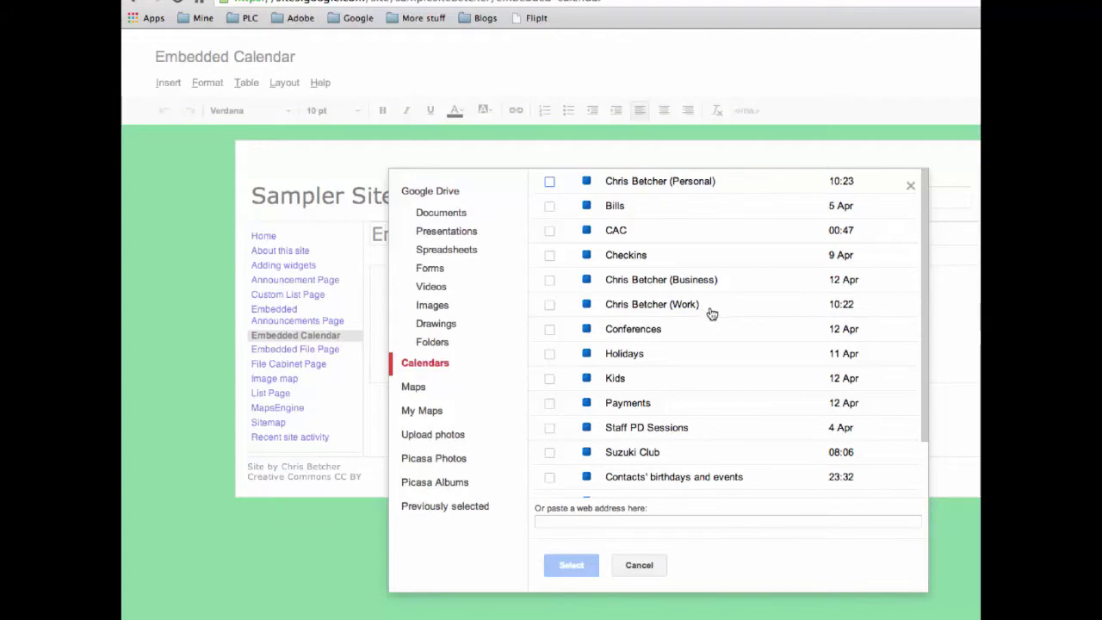
pyautogui.click(550, 307)
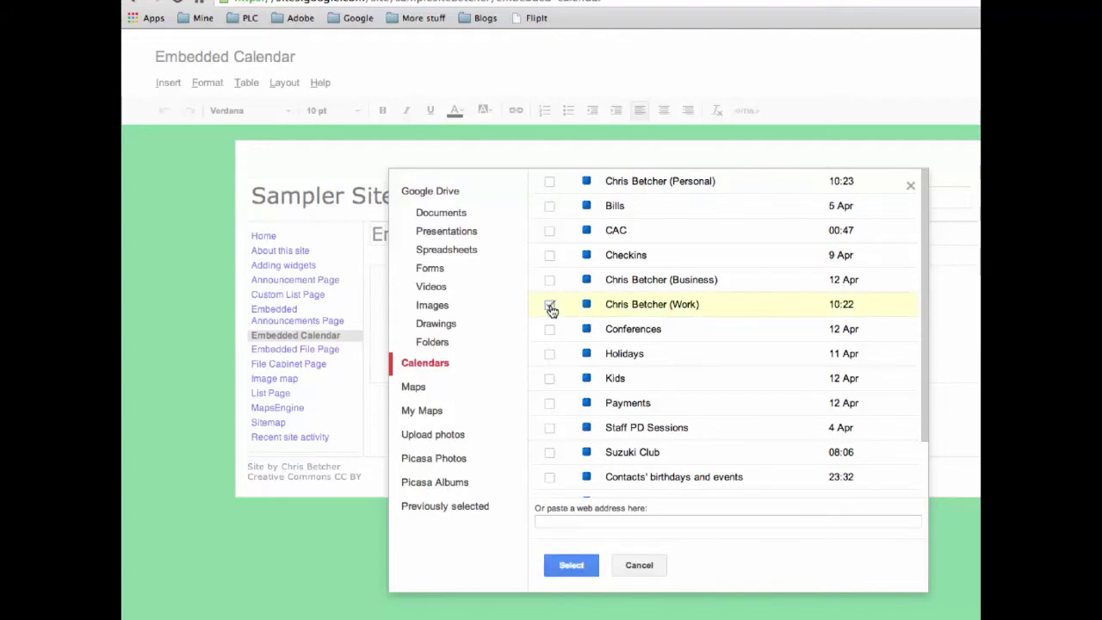
pyautogui.click(570, 564)
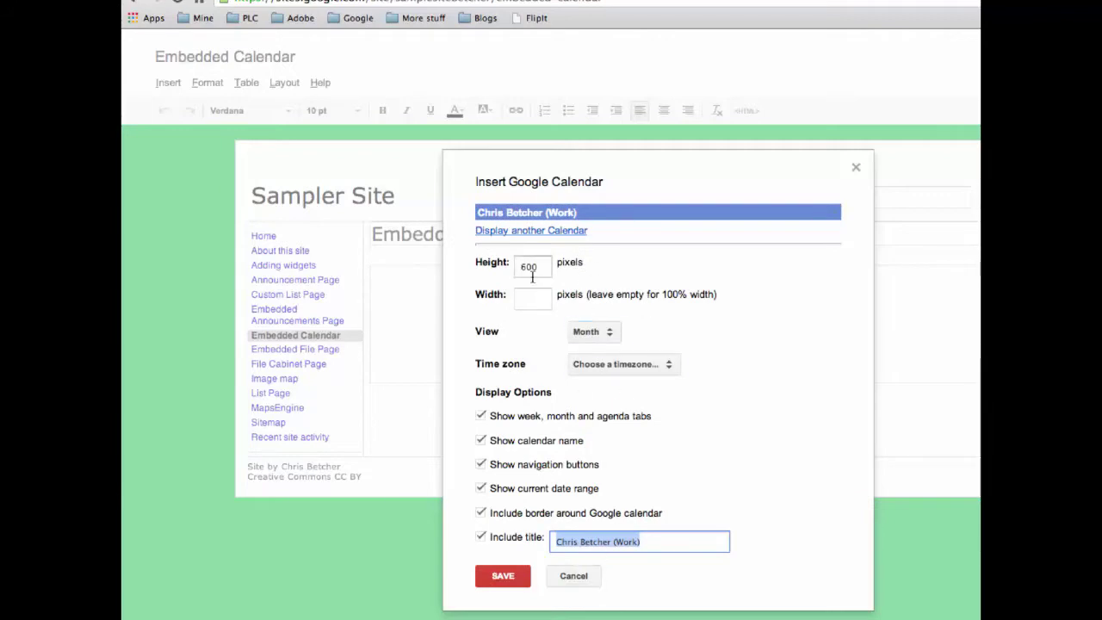
# - Keep Month view and the existing time zone, and turn off the border around the calendar
pyautogui.click(608, 332)
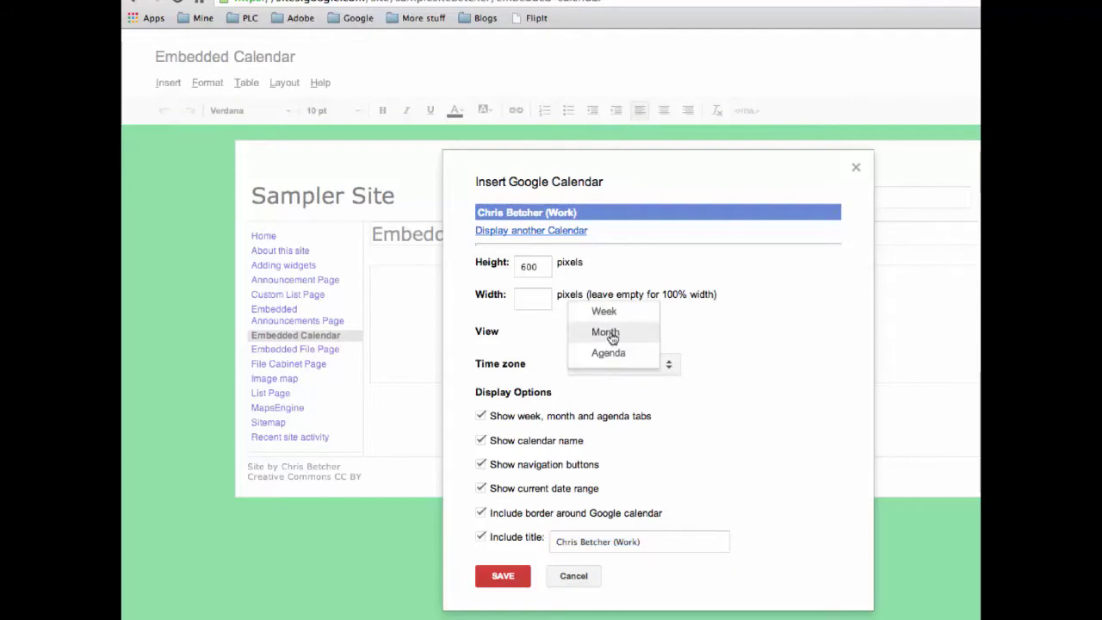
pyautogui.click(608, 333)
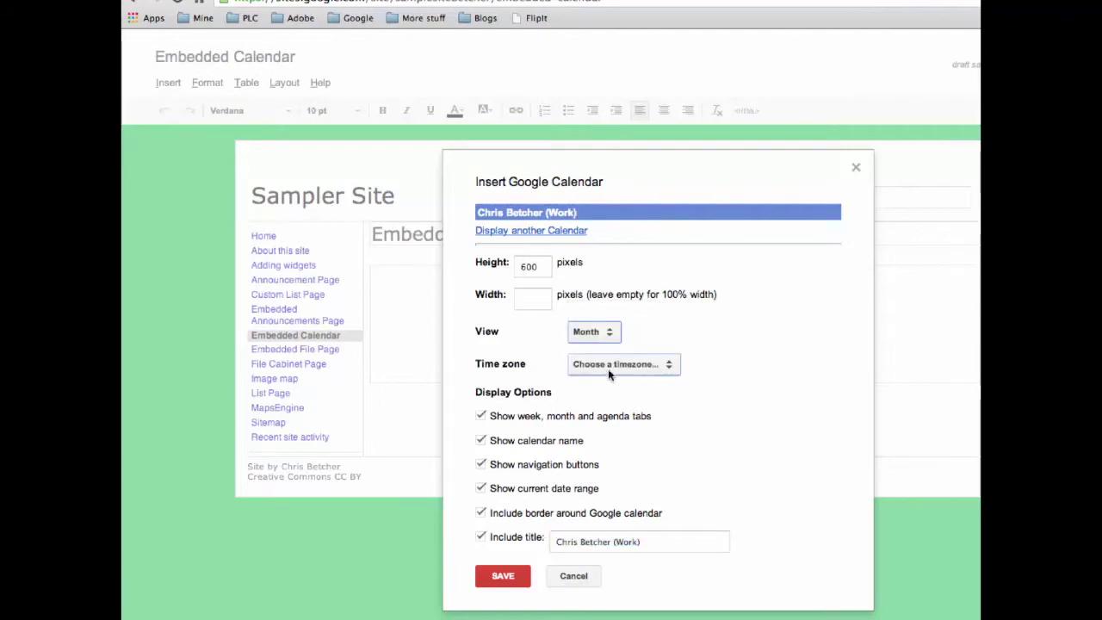
pyautogui.click(649, 366)
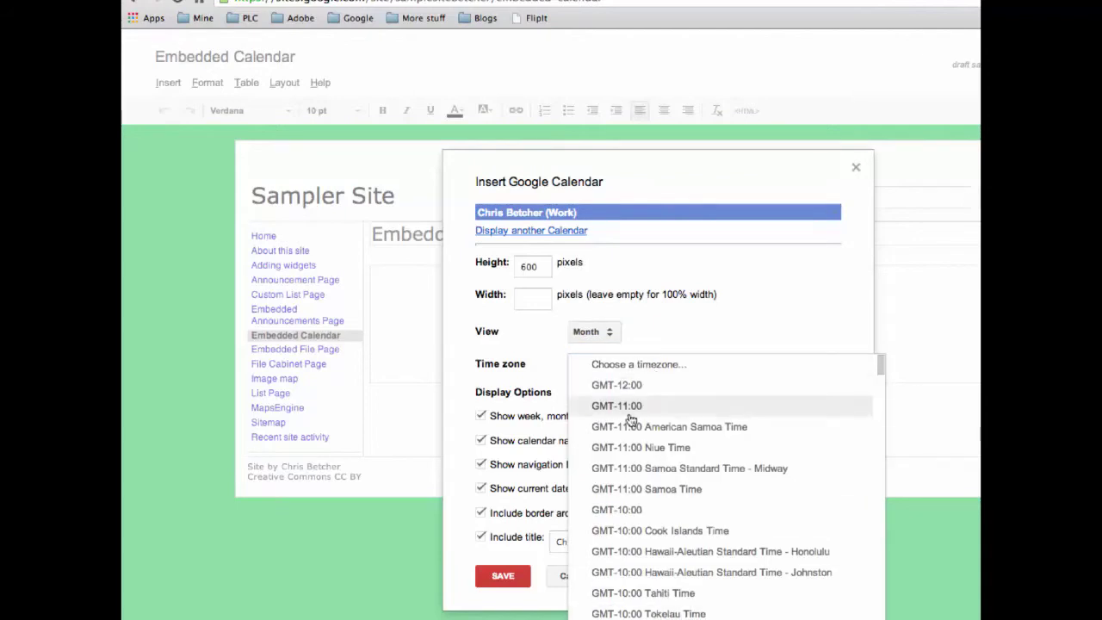
pyautogui.click(663, 365)
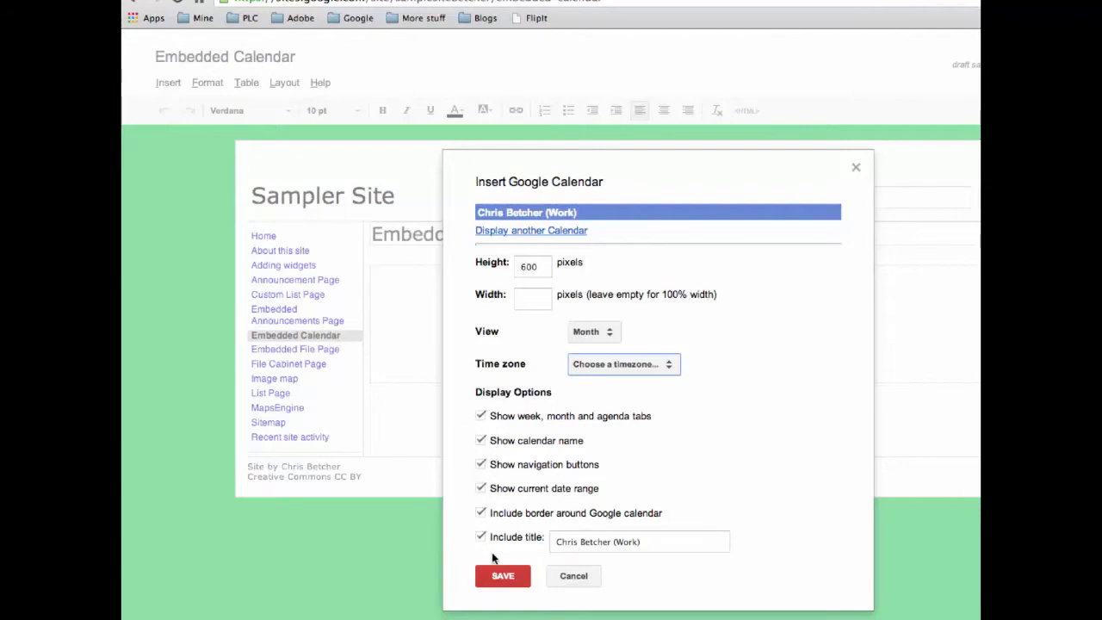
pyautogui.click(481, 513)
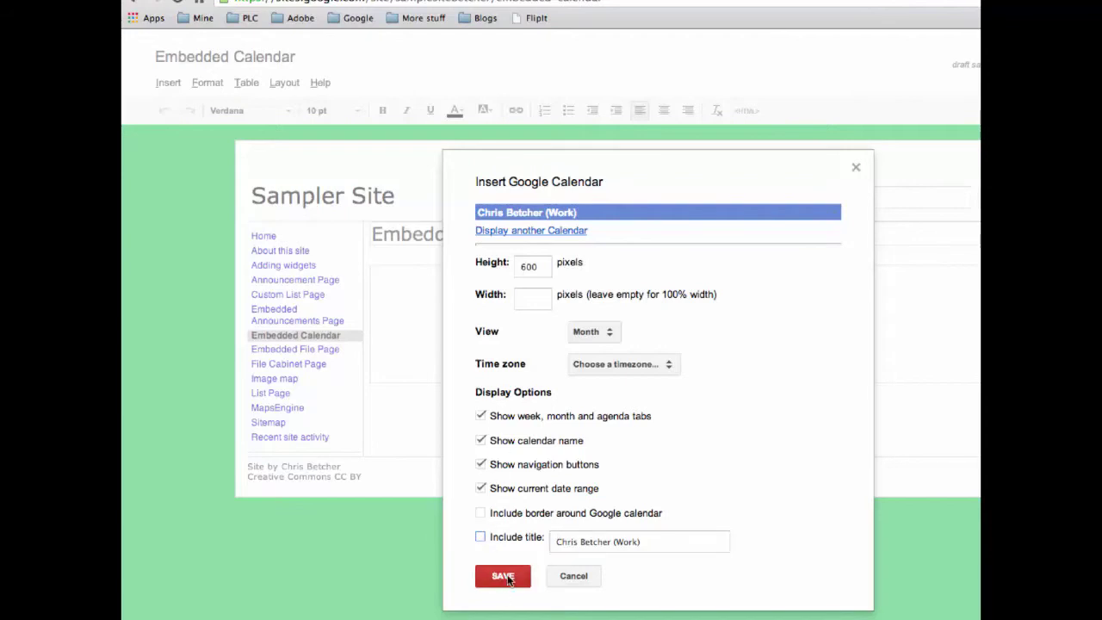
# - Add the Conferences and Holidays calendars to the embed, remove its border, and insert it
pyautogui.click(518, 230)
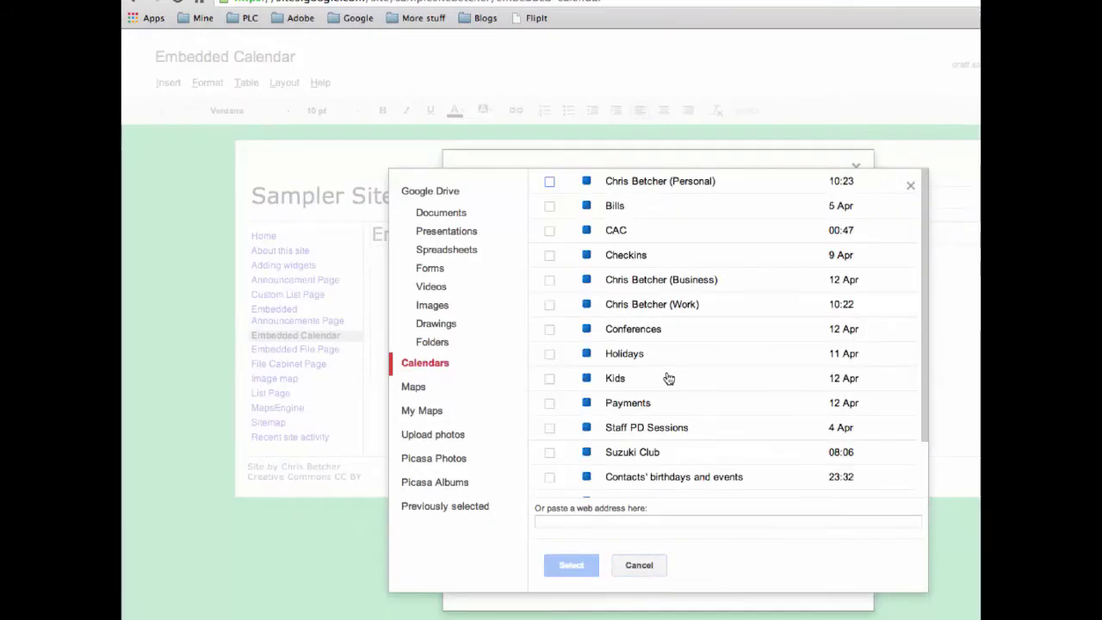
pyautogui.click(549, 329)
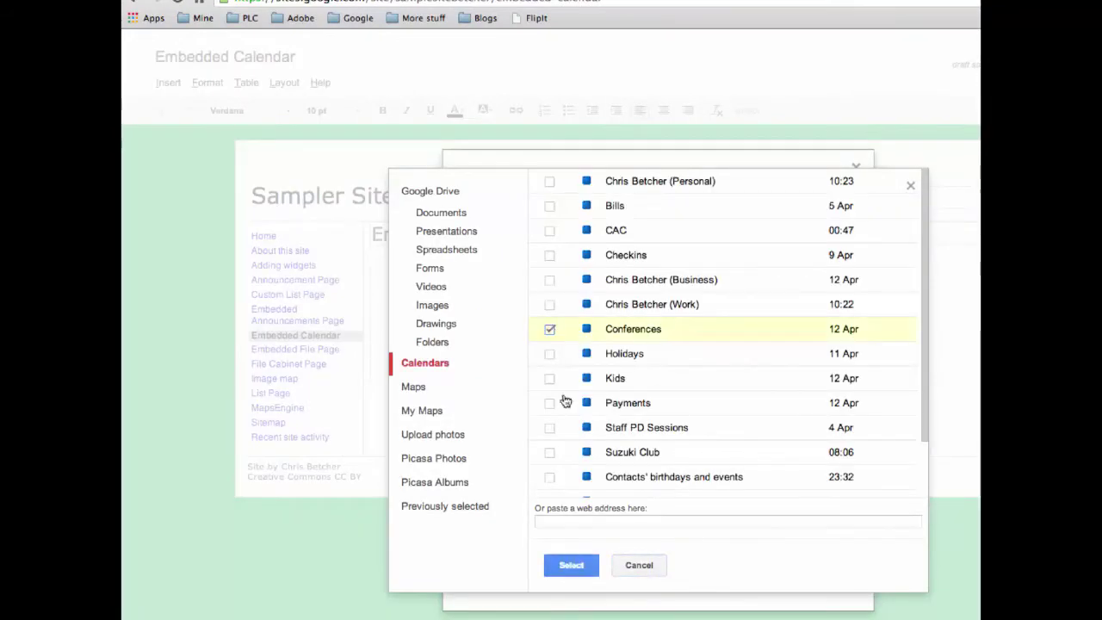
pyautogui.click(580, 563)
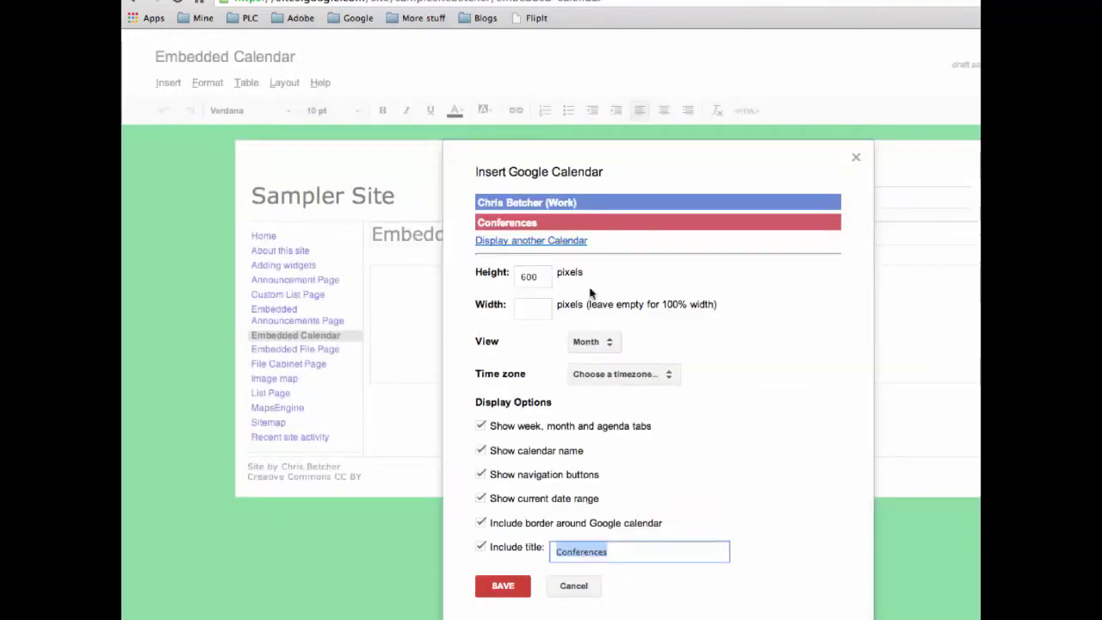
pyautogui.click(525, 241)
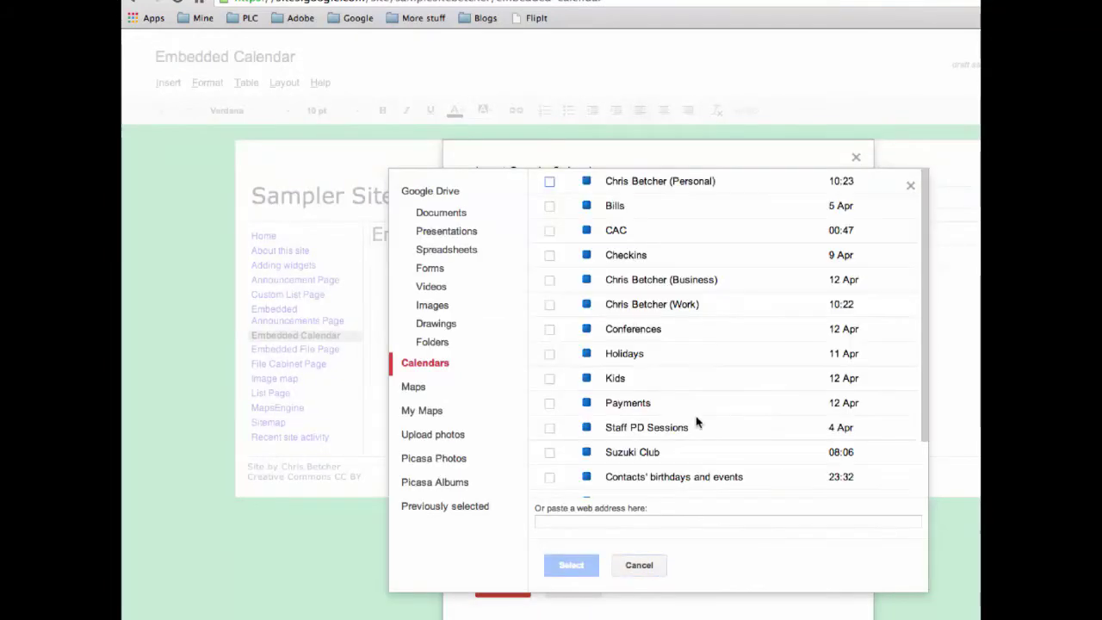
pyautogui.click(550, 353)
pyautogui.click(576, 564)
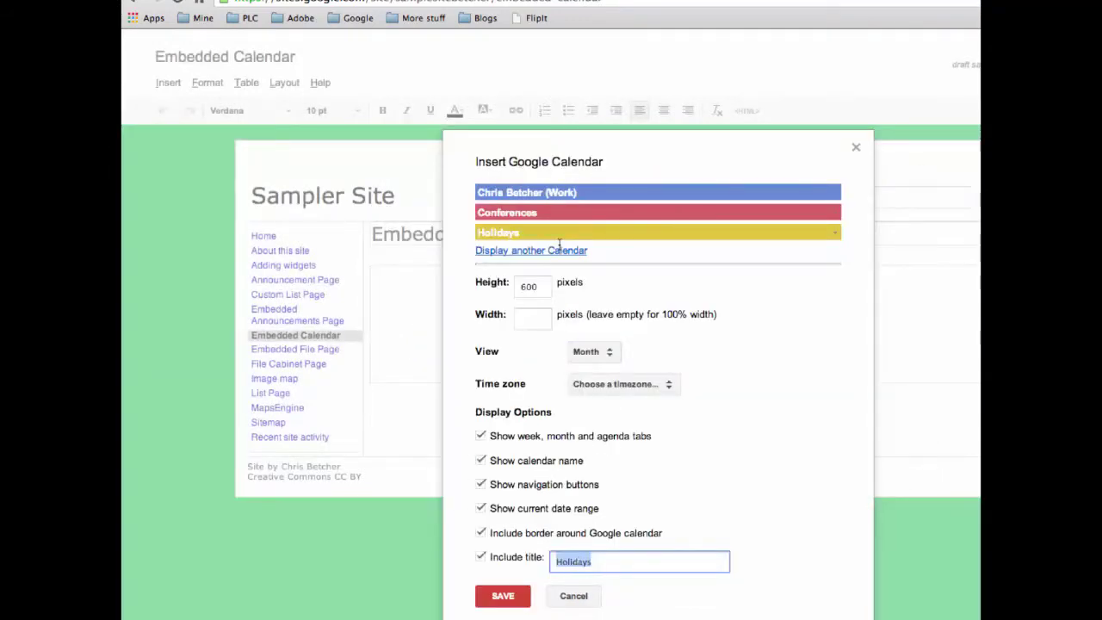
pyautogui.click(481, 533)
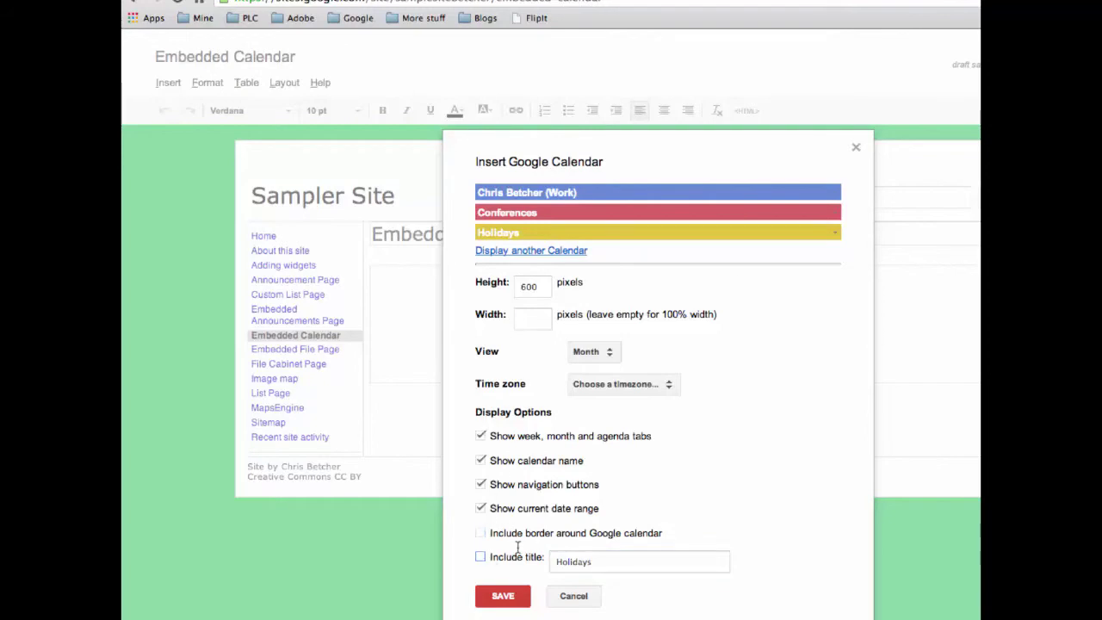
pyautogui.click(503, 596)
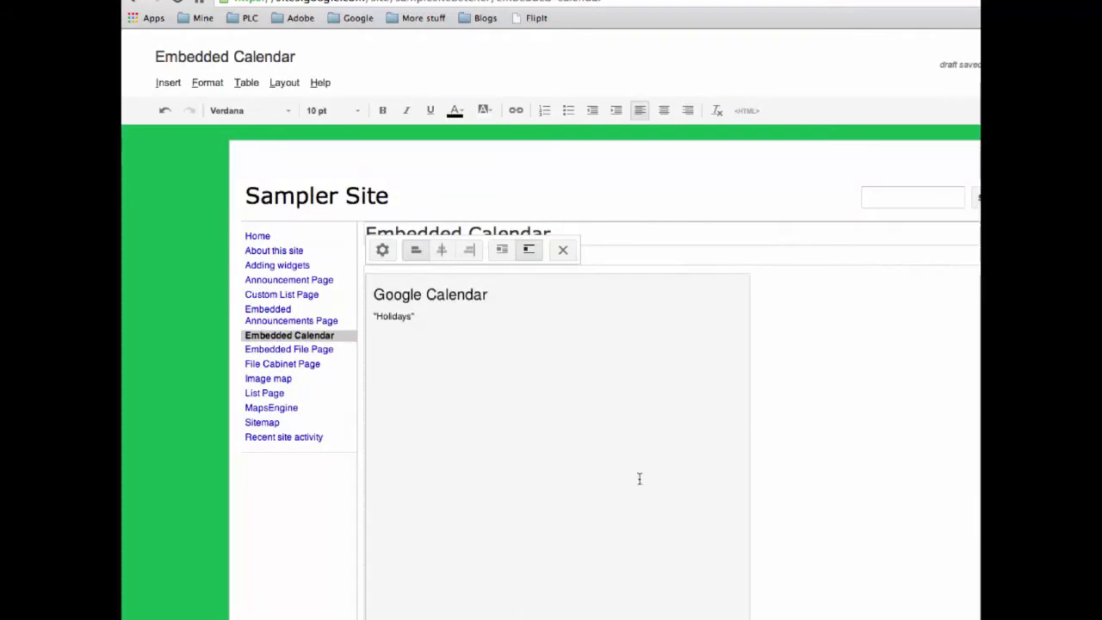
# - Save the page so it shows the live April 2014 combined month calendar
pyautogui.scroll(-1, 794, 395)
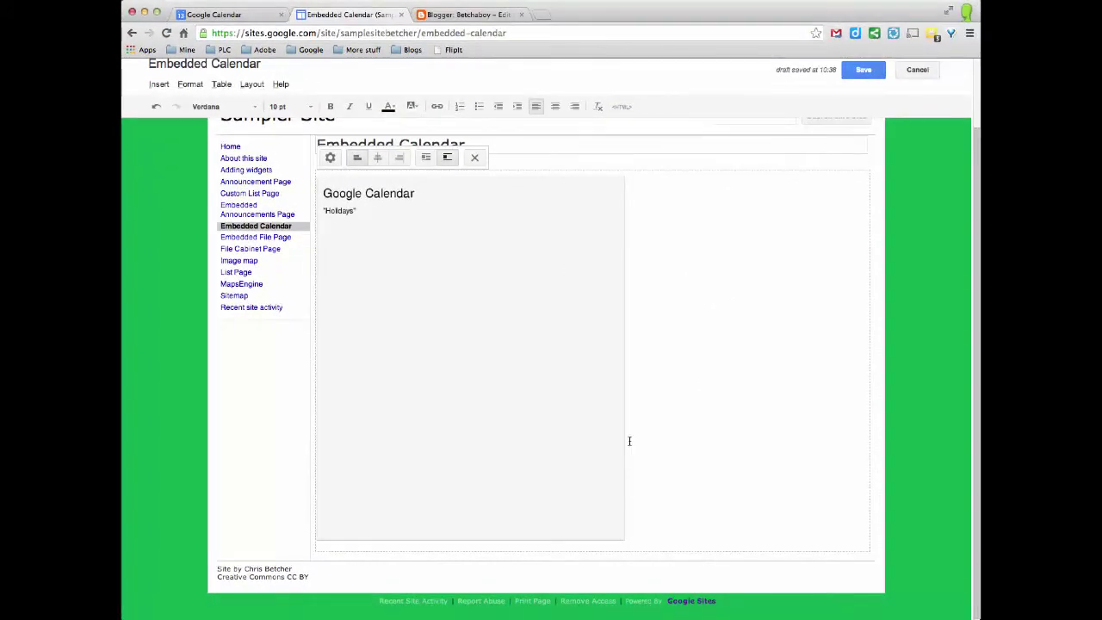
pyautogui.scroll(2, 757, 491)
pyautogui.click(863, 81)
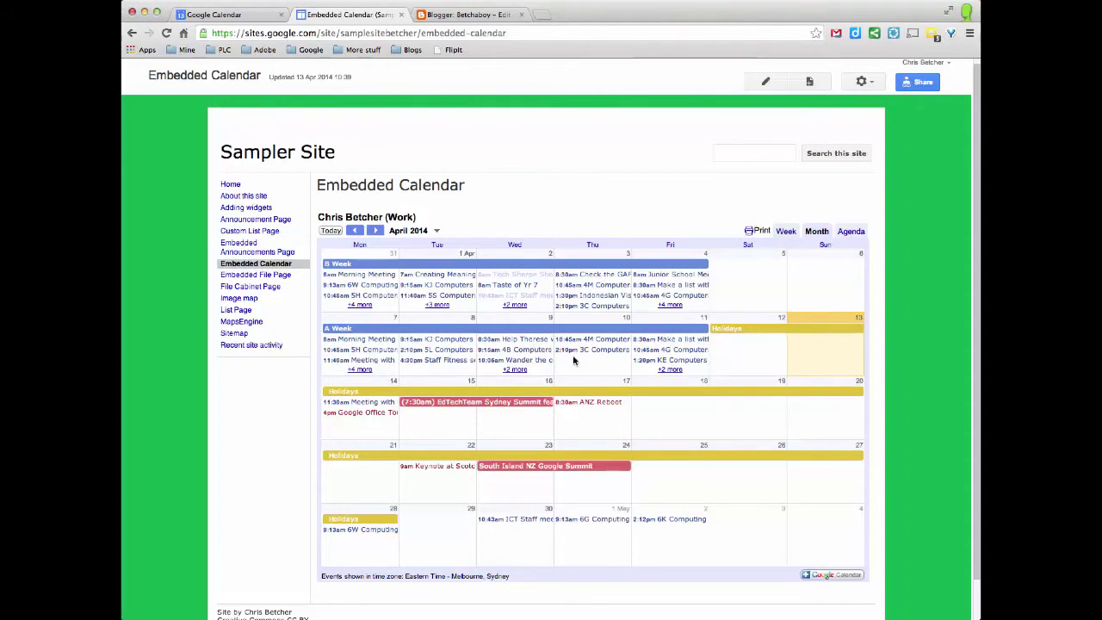
# - Switch to Blogger's editor for the empty Calendar page
pyautogui.click(457, 14)
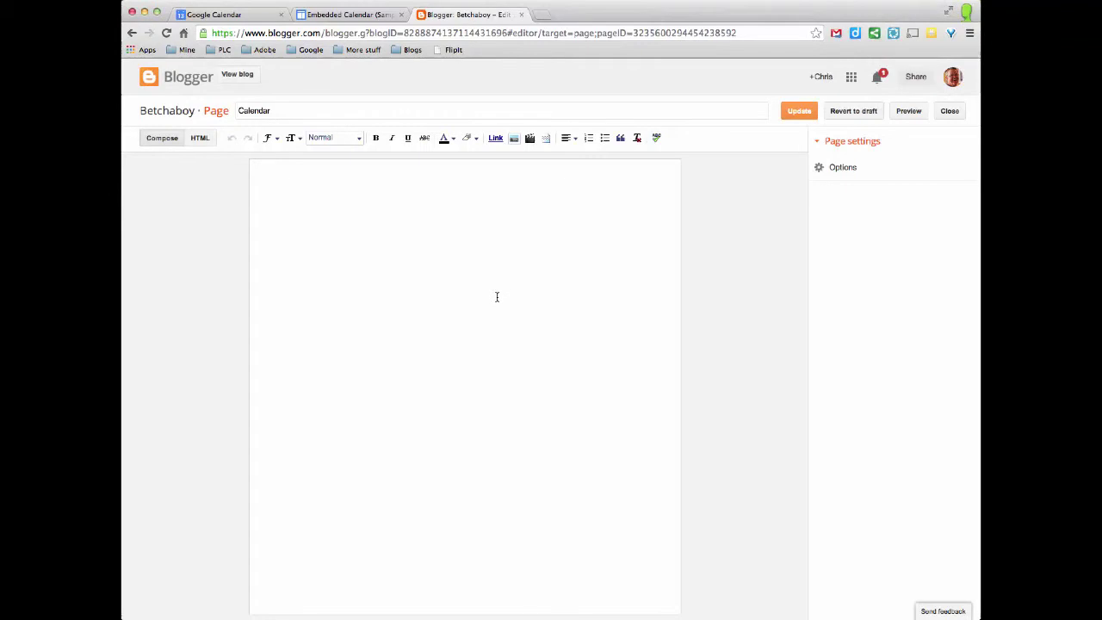
# - Open the Work calendar's settings and select its iframe embed code
pyautogui.click(226, 15)
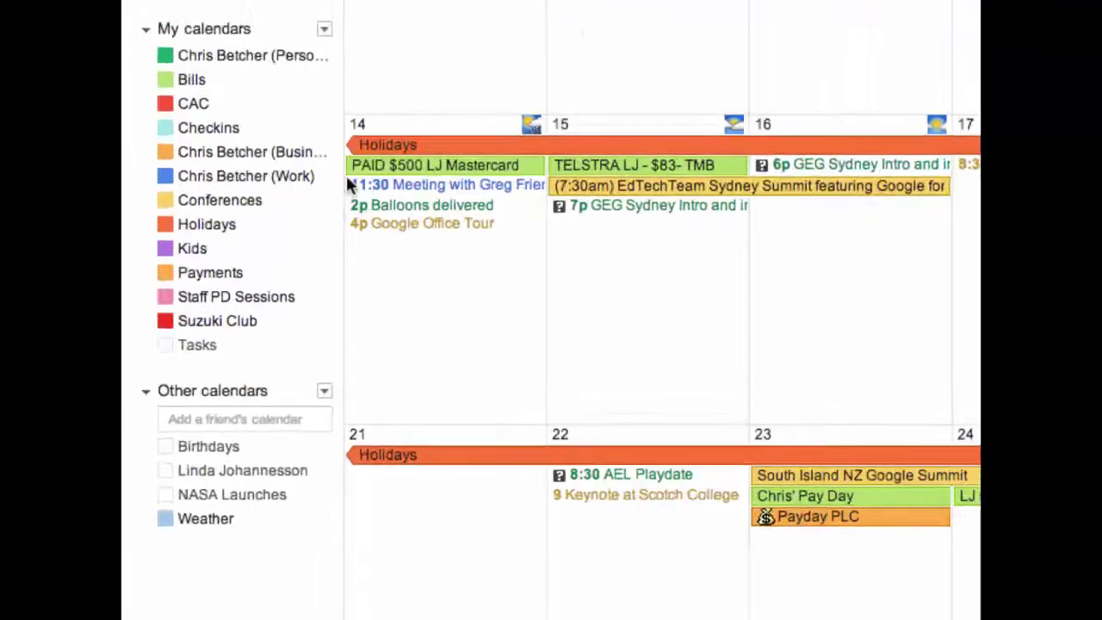
pyautogui.click(232, 325)
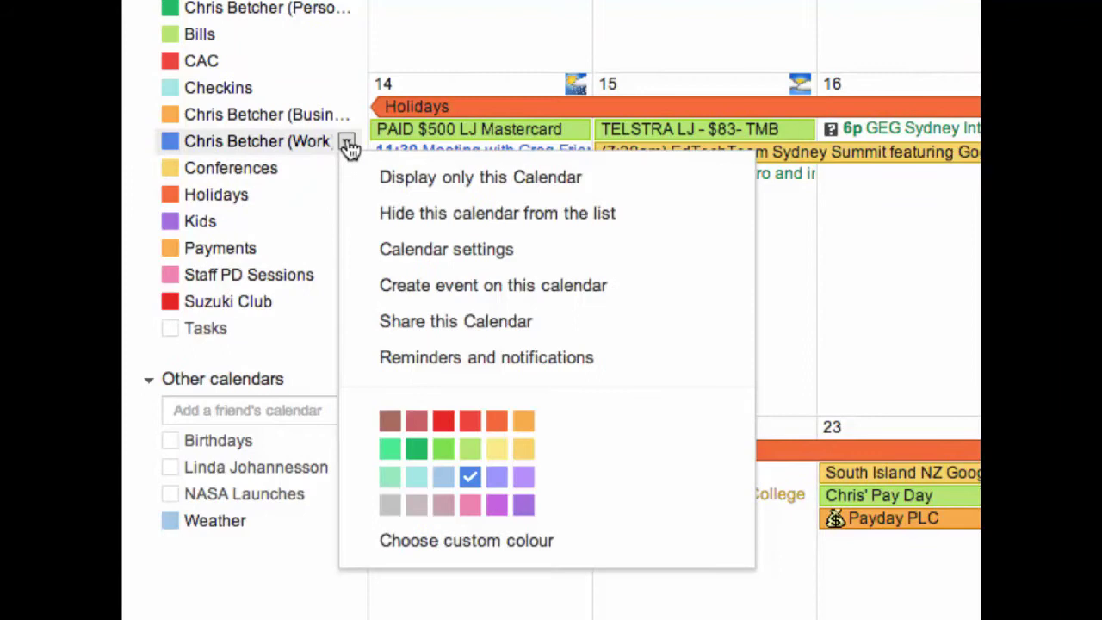
pyautogui.click(473, 251)
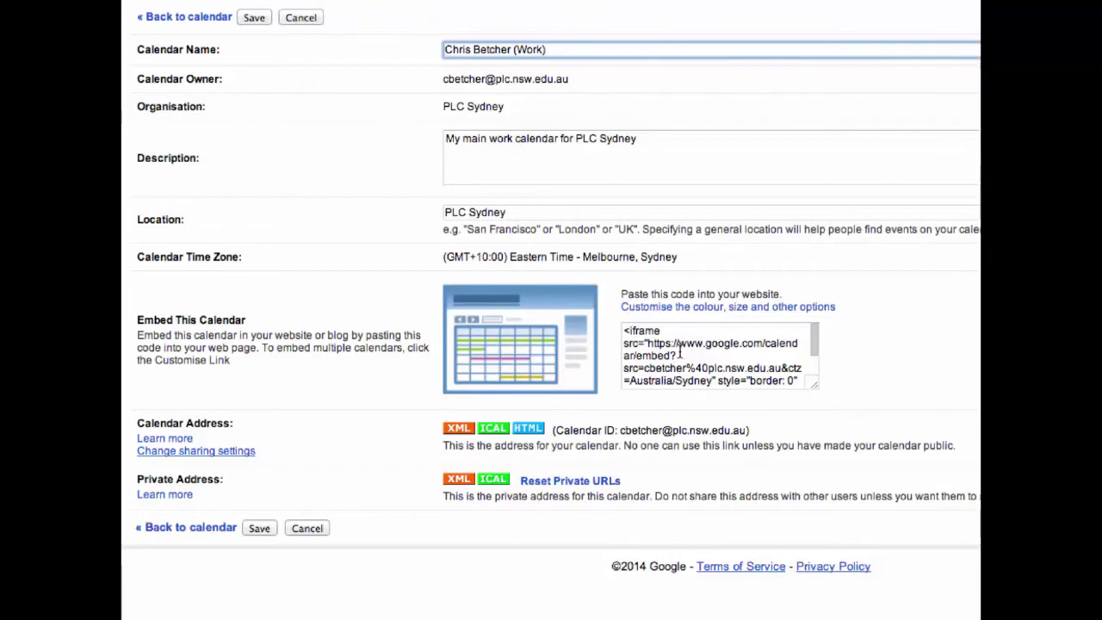
pyautogui.click(659, 344)
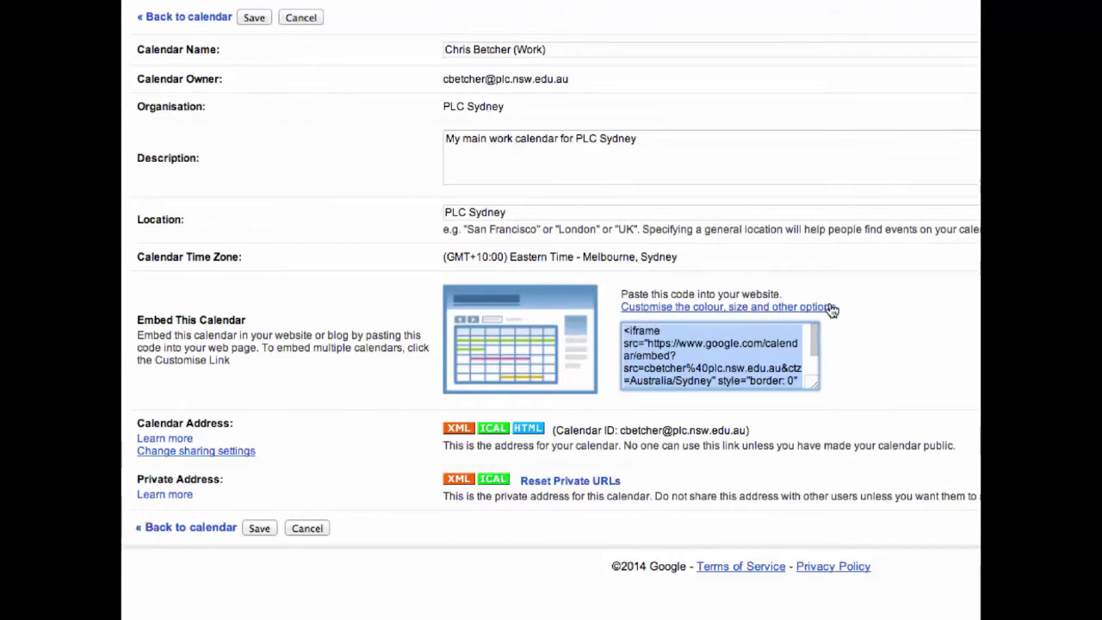
# - Open the embed customisation options and add the Conferences and Holidays calendars
pyautogui.click(767, 307)
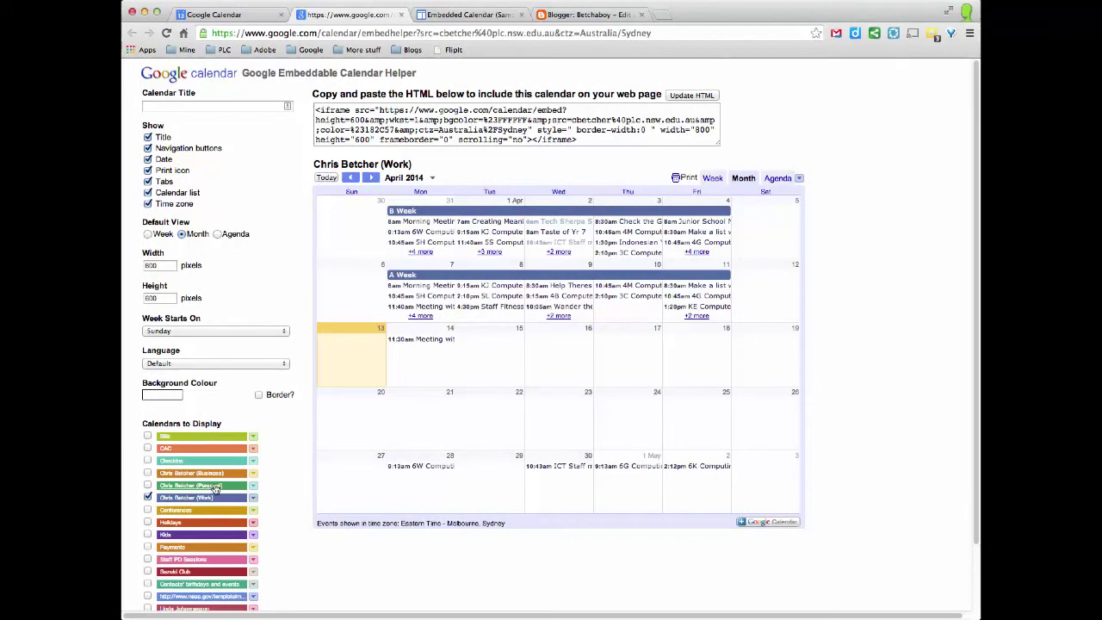
pyautogui.scroll(-3, 265, 431)
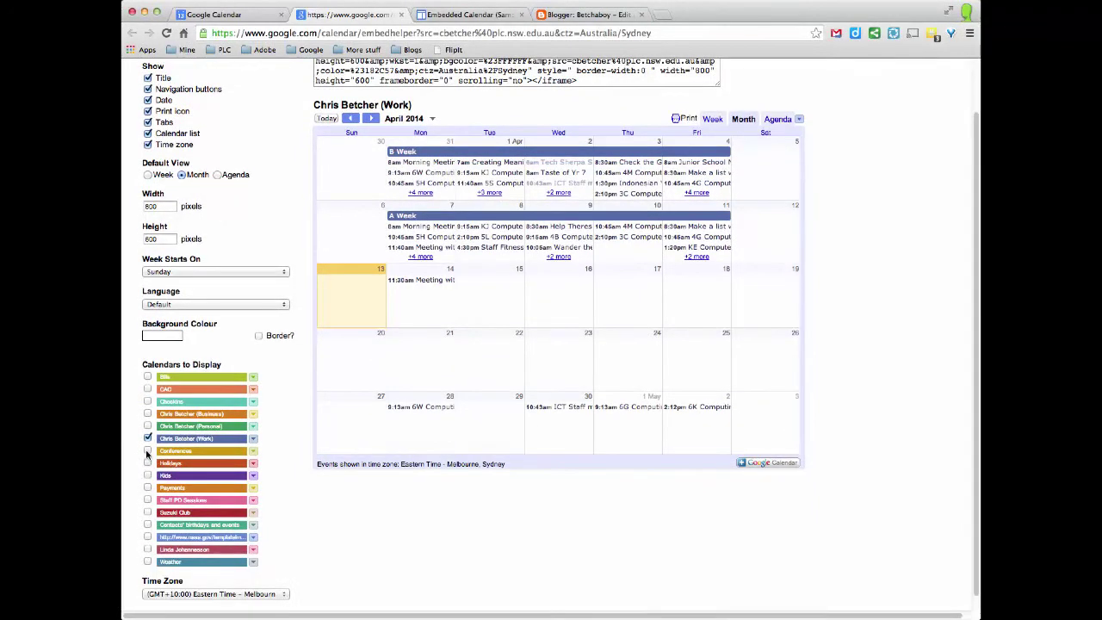
pyautogui.click(147, 451)
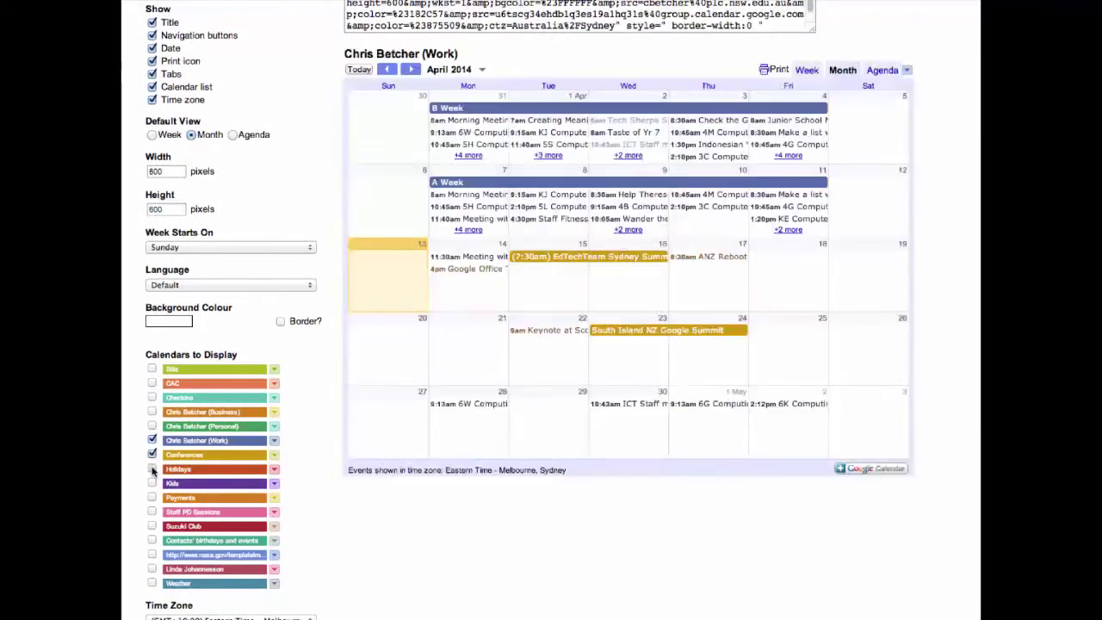
pyautogui.click(152, 469)
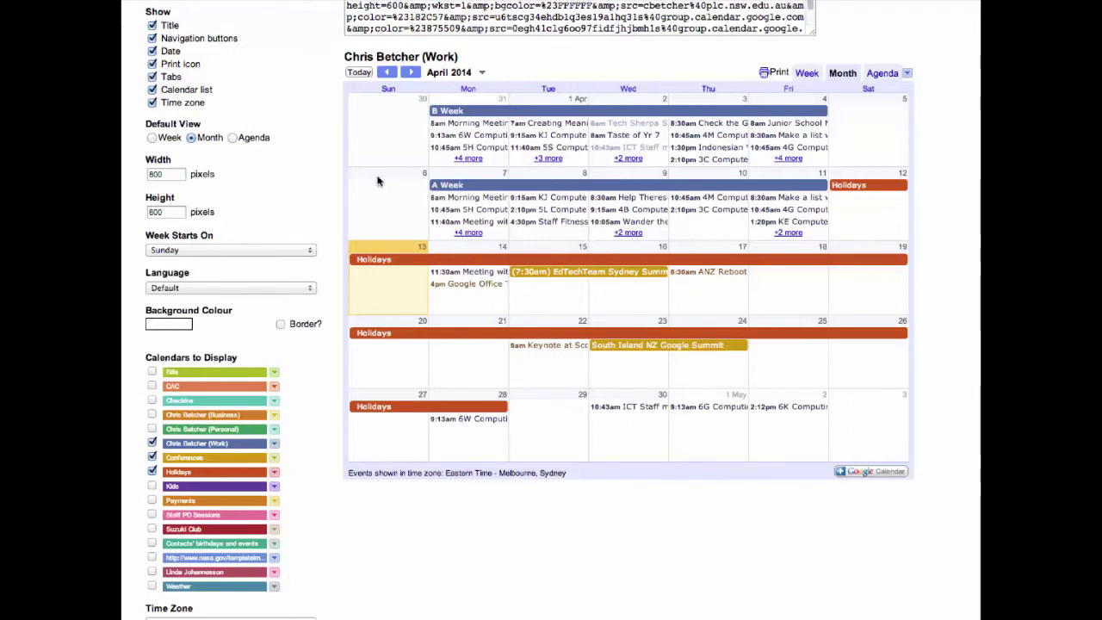
# - Make the embedded calendar's weeks start on Monday
pyautogui.click(191, 251)
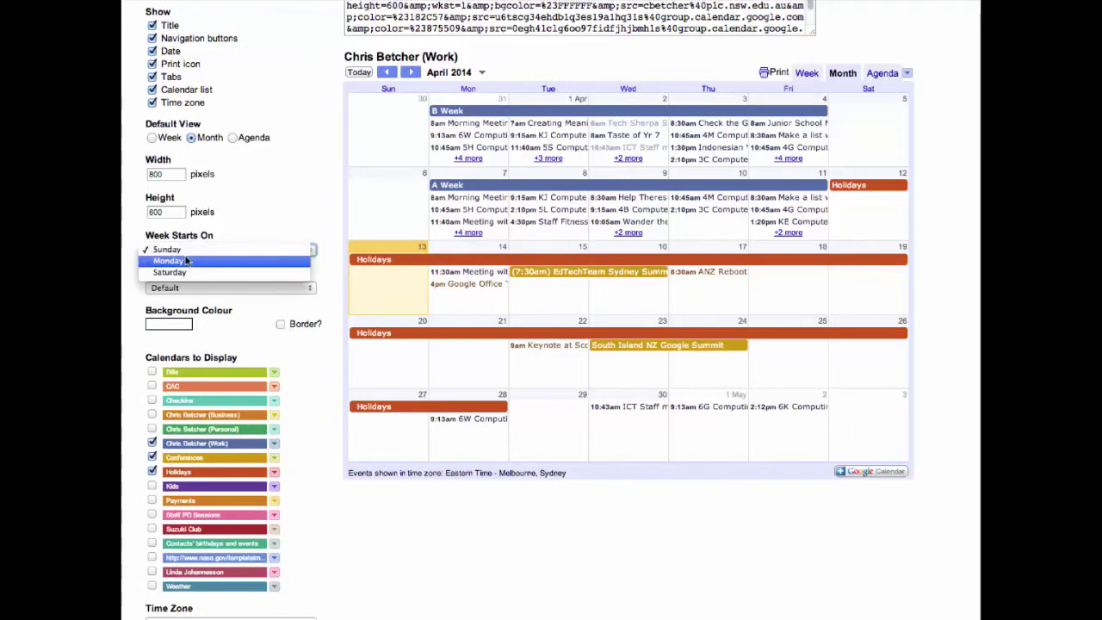
pyautogui.click(186, 260)
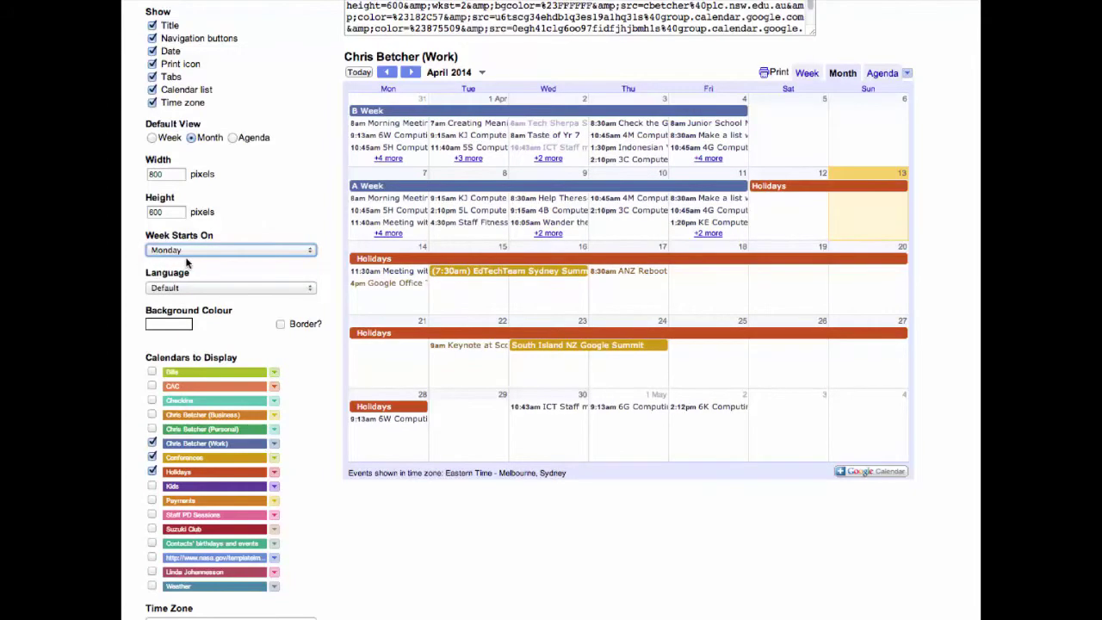
pyautogui.scroll(1, 184, 159)
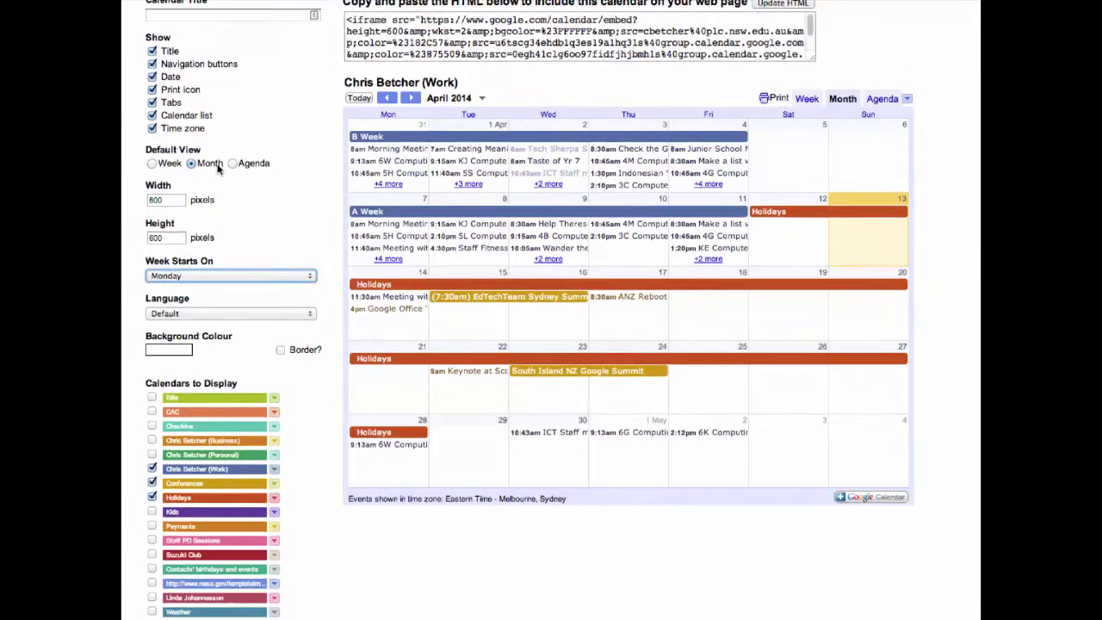
pyautogui.scroll(1, 228, 23)
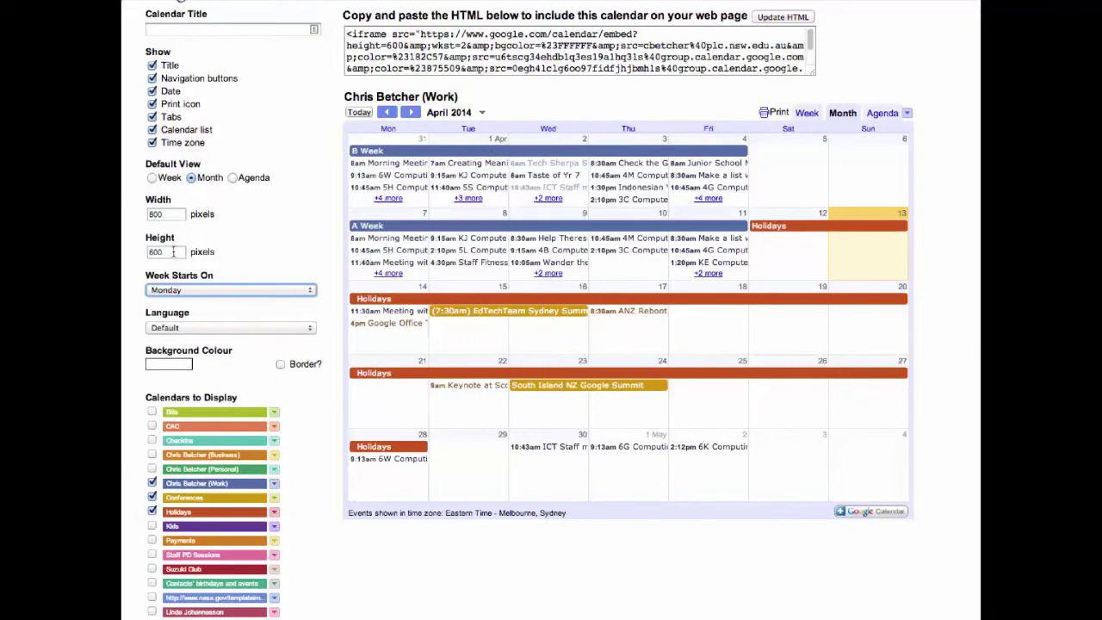
# - Set the embed width to 640 and hide the time zone and calendar list
pyautogui.moveTo(170, 214); pyautogui.dragTo(136, 213)
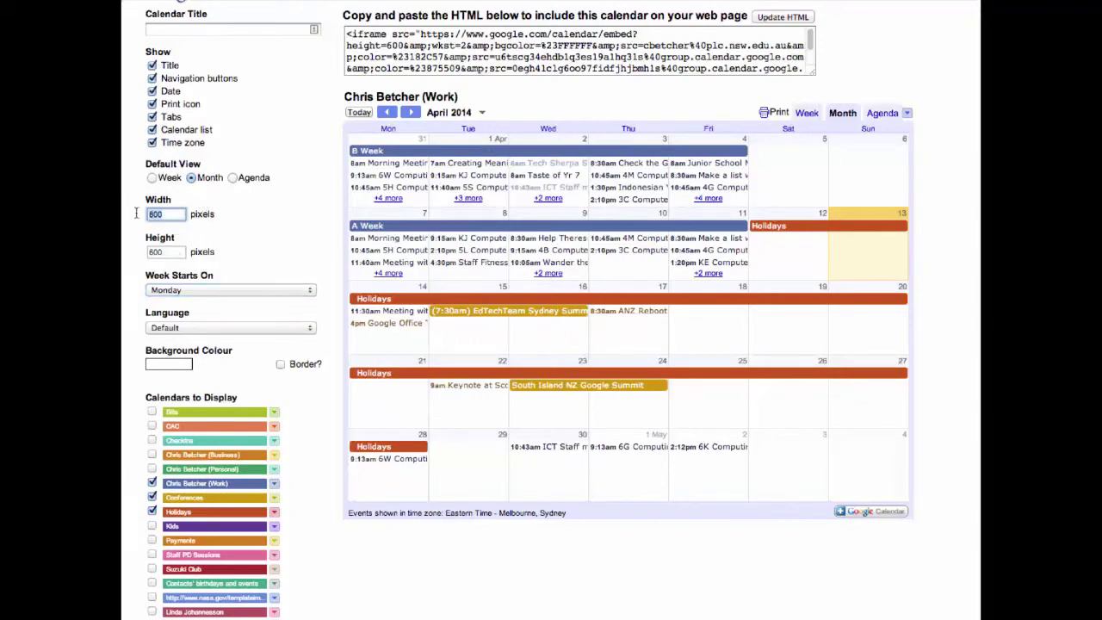
pyautogui.write('640')
pyautogui.click(217, 225)
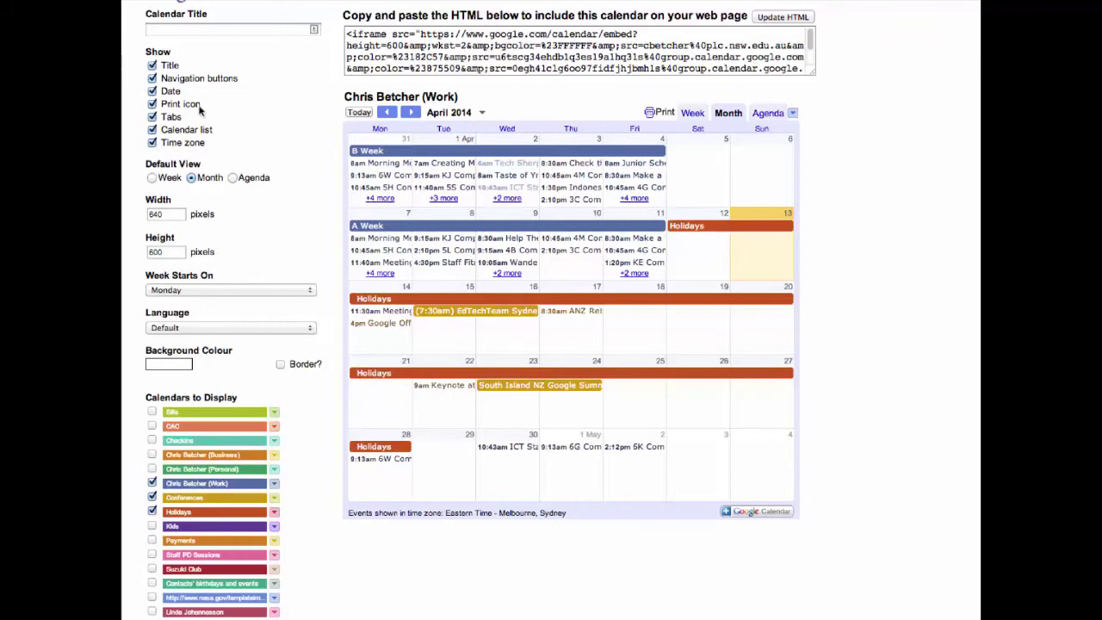
pyautogui.click(152, 143)
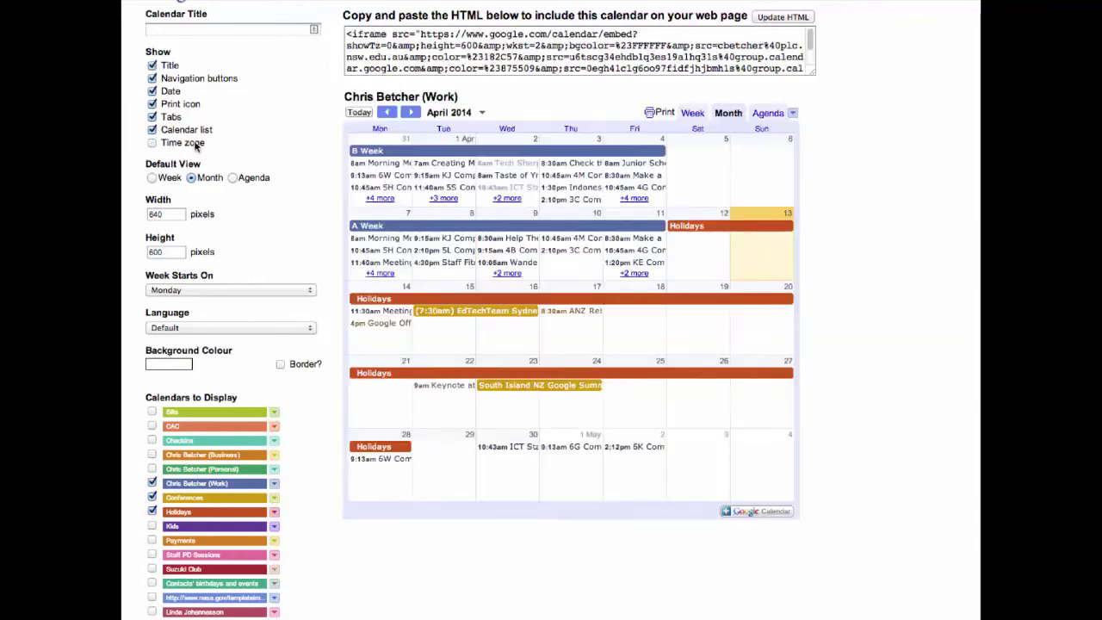
pyautogui.click(152, 130)
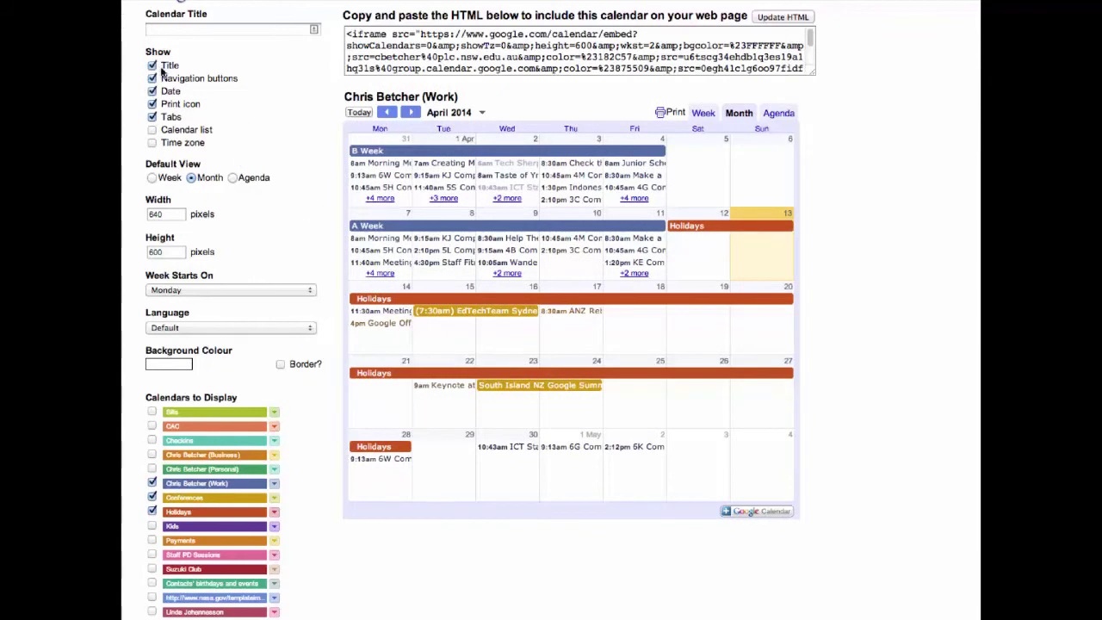
# - Select all of the embed HTML code and bring up its copy menu
pyautogui.scroll(1, 930, 122)
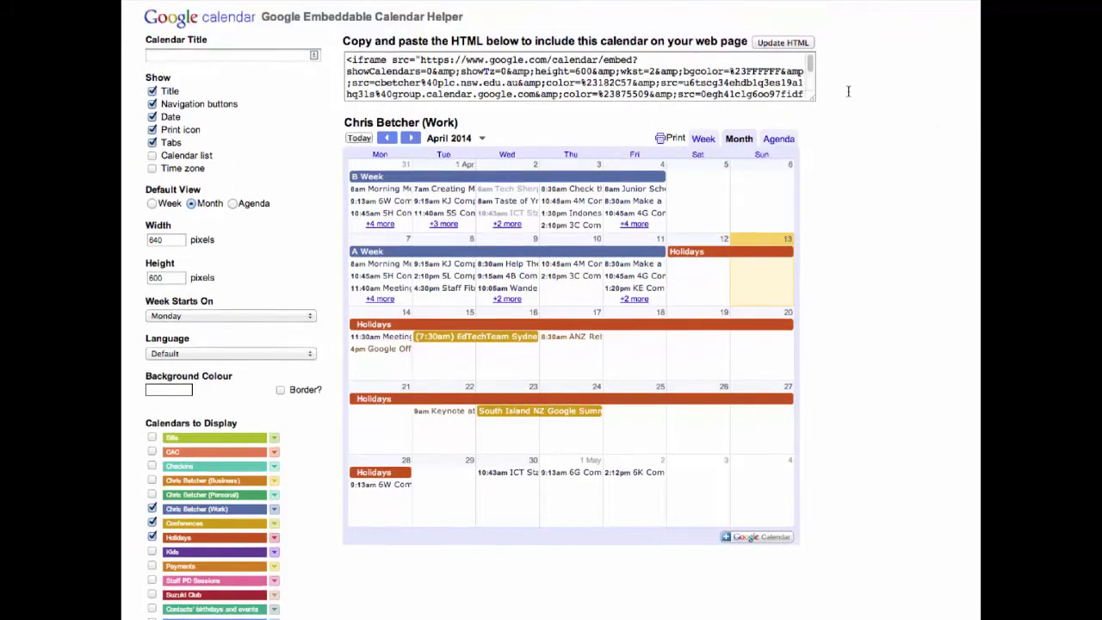
pyautogui.doubleClick(434, 59)
pyautogui.click(438, 73)
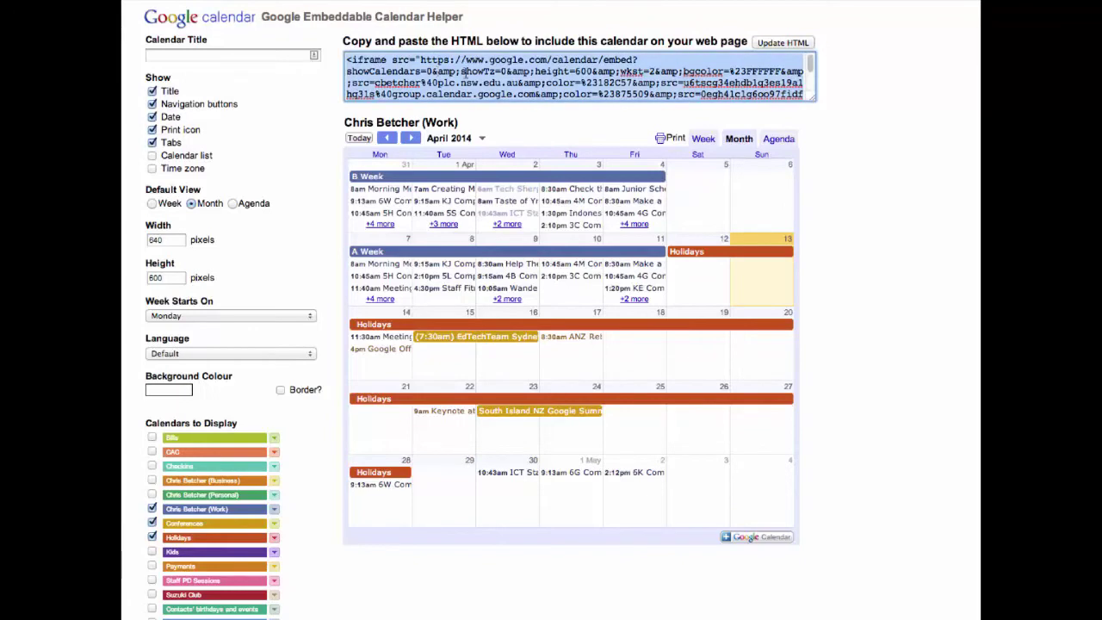
pyautogui.rightClick(466, 69)
# - Copy the embed code, paste it into the Calendar page's HTML, and preview it in Compose
pyautogui.click(505, 129)
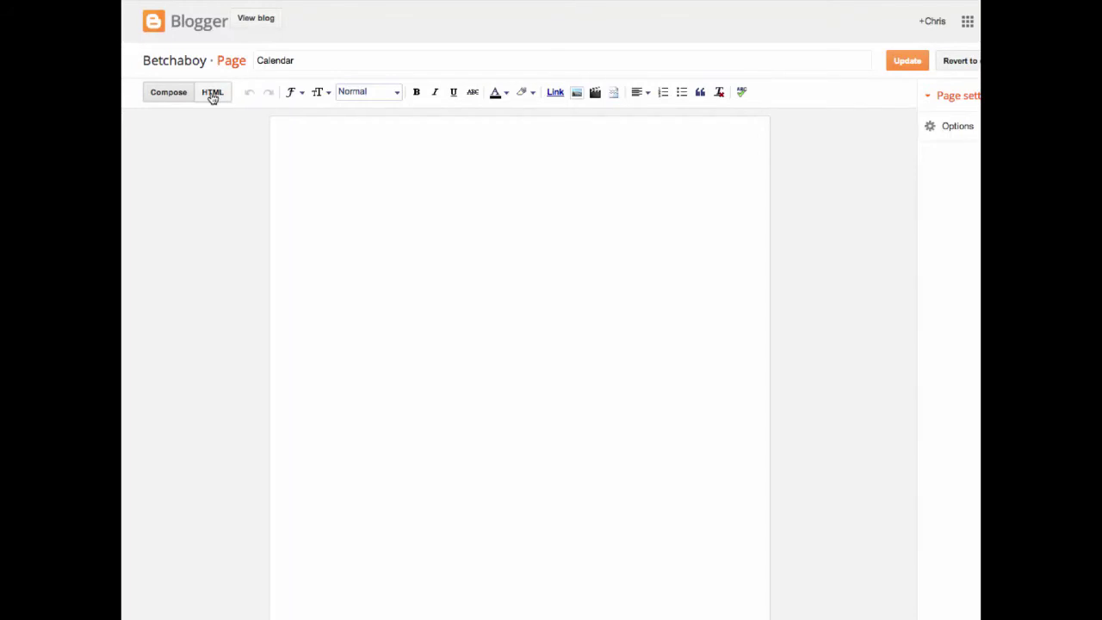
pyautogui.click(213, 95)
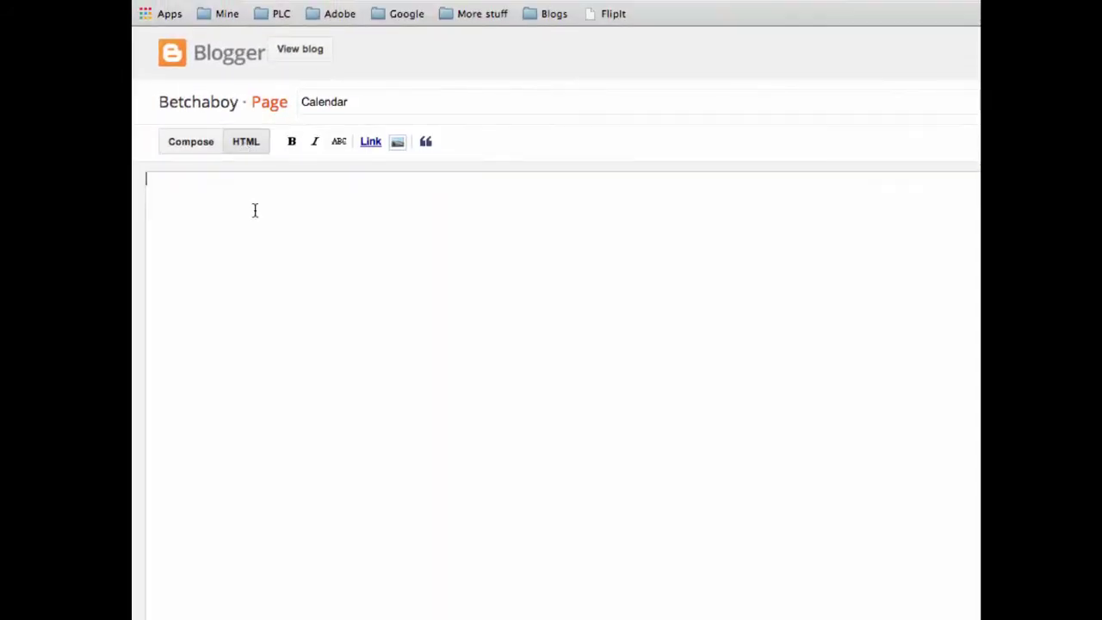
pyautogui.rightClick(254, 210)
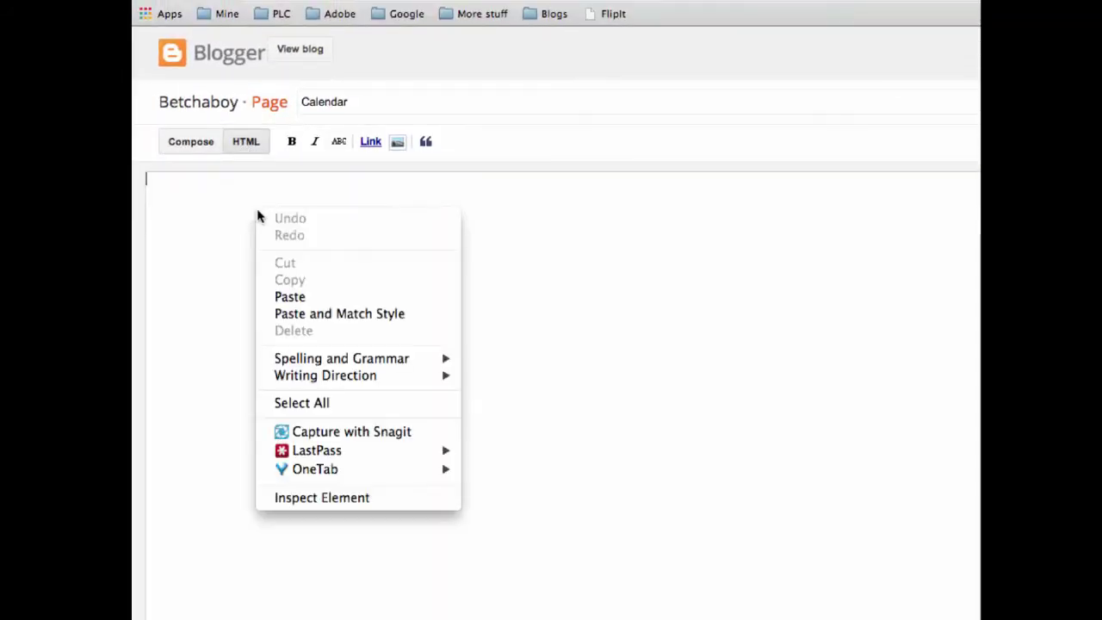
pyautogui.click(317, 296)
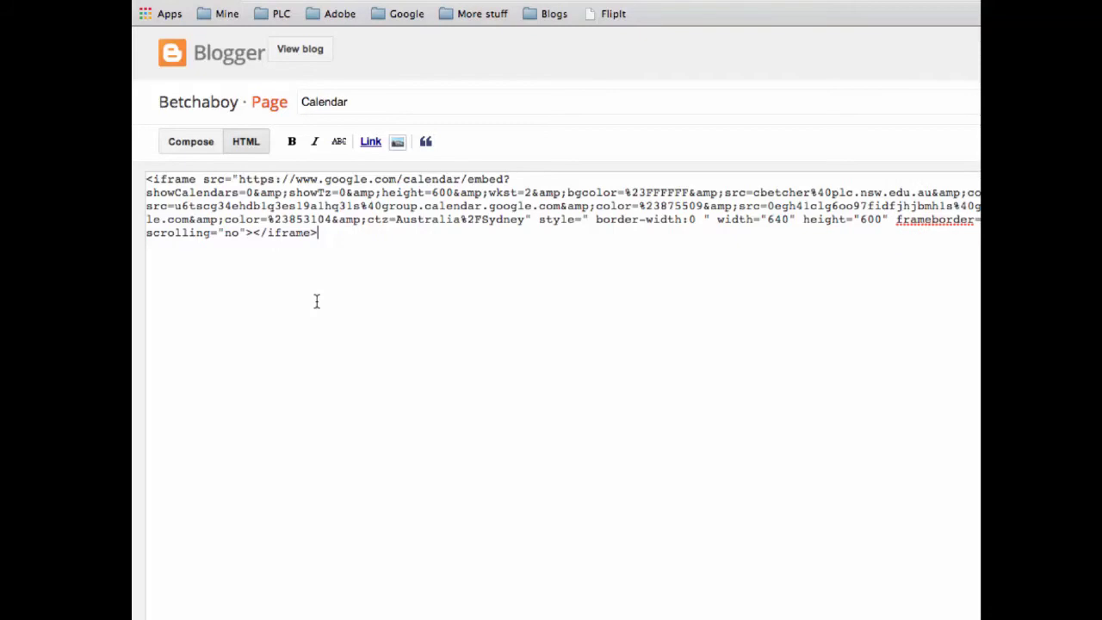
pyautogui.click(207, 144)
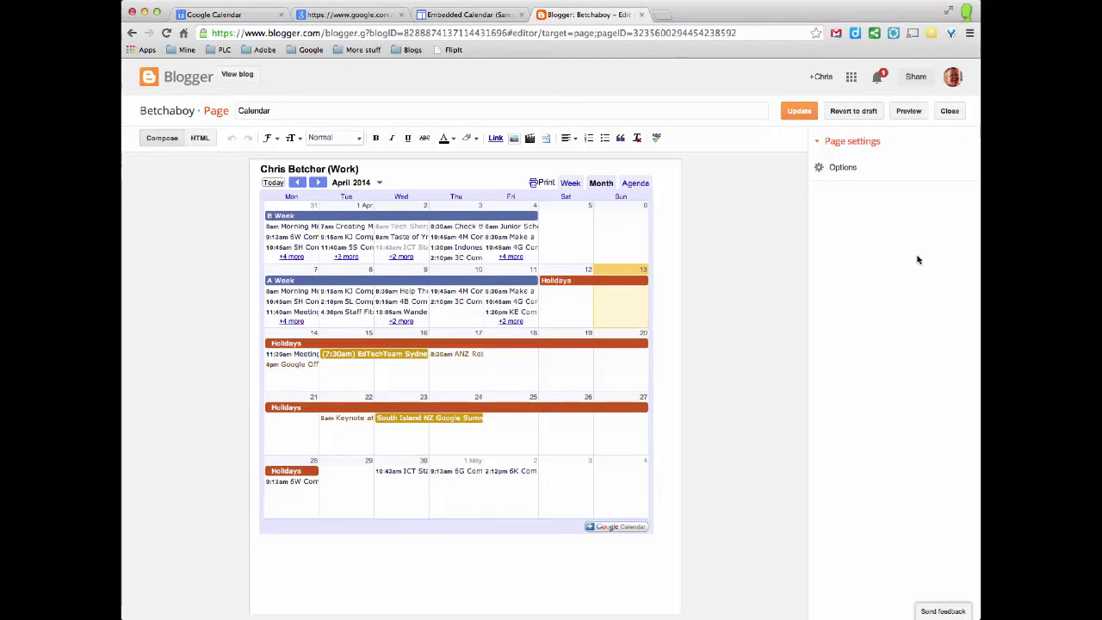
# - Publish the update to the Calendar page from the HTML view, keeping the embedded calendar code
pyautogui.click(823, 168)
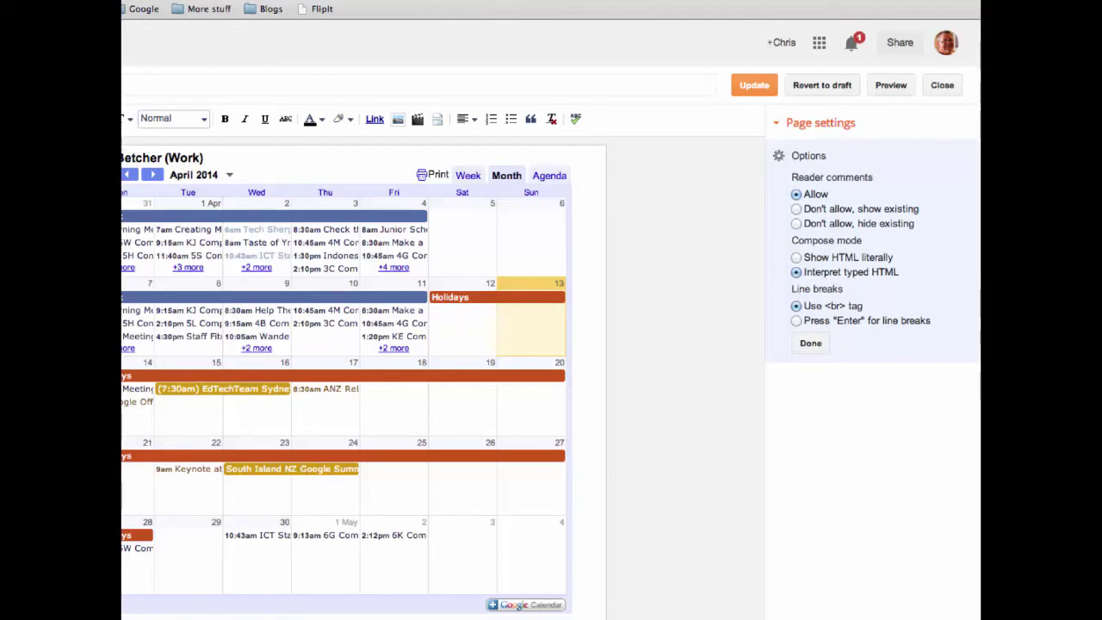
pyautogui.click(7, 118)
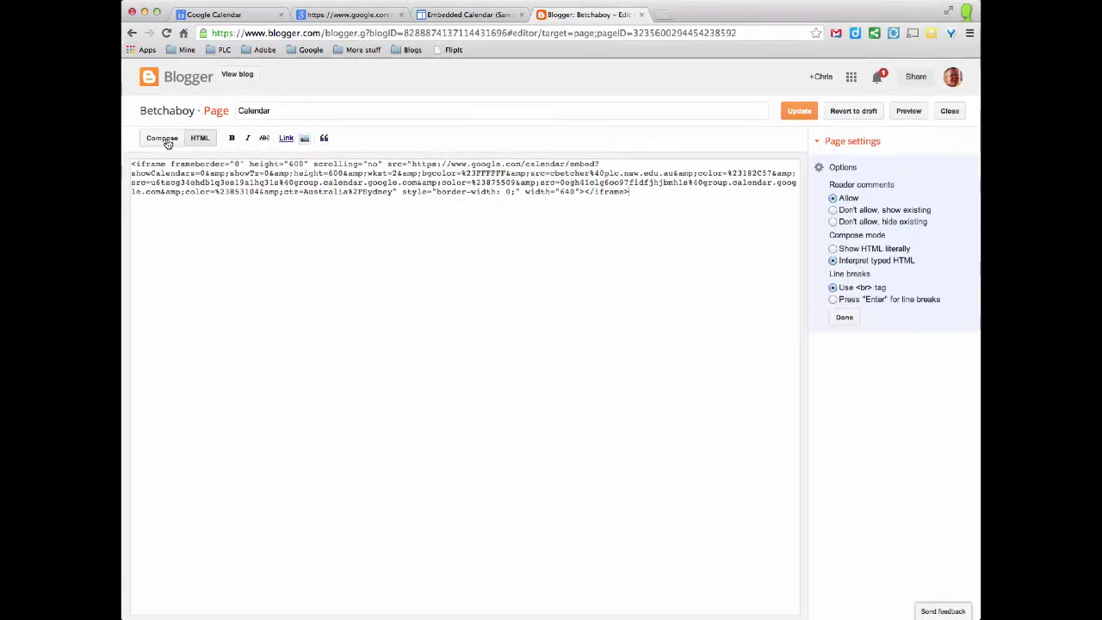
pyautogui.click(810, 115)
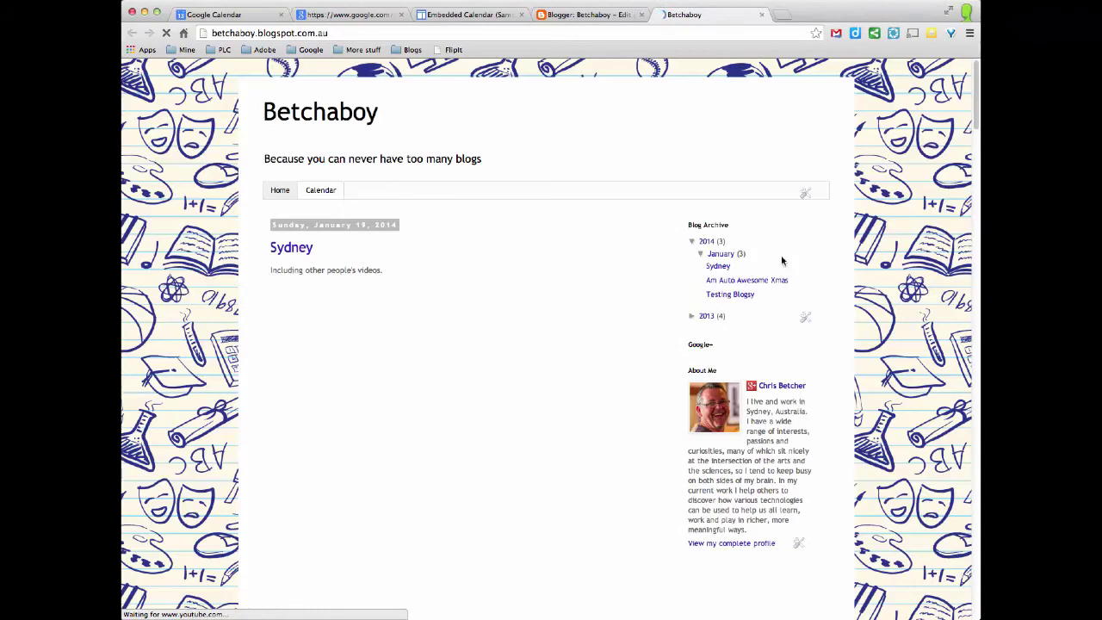
# - Go to the Betchaboy blog's Calendar page and scroll to the embedded April 2014 calendar
pyautogui.click(319, 192)
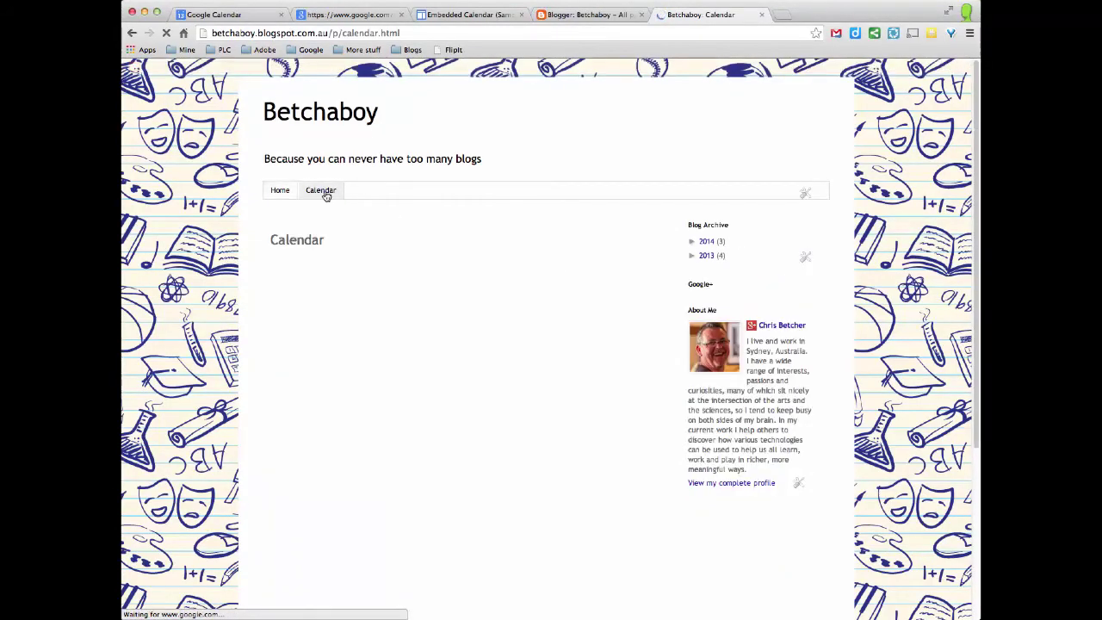
pyautogui.scroll(-2, 826, 252)
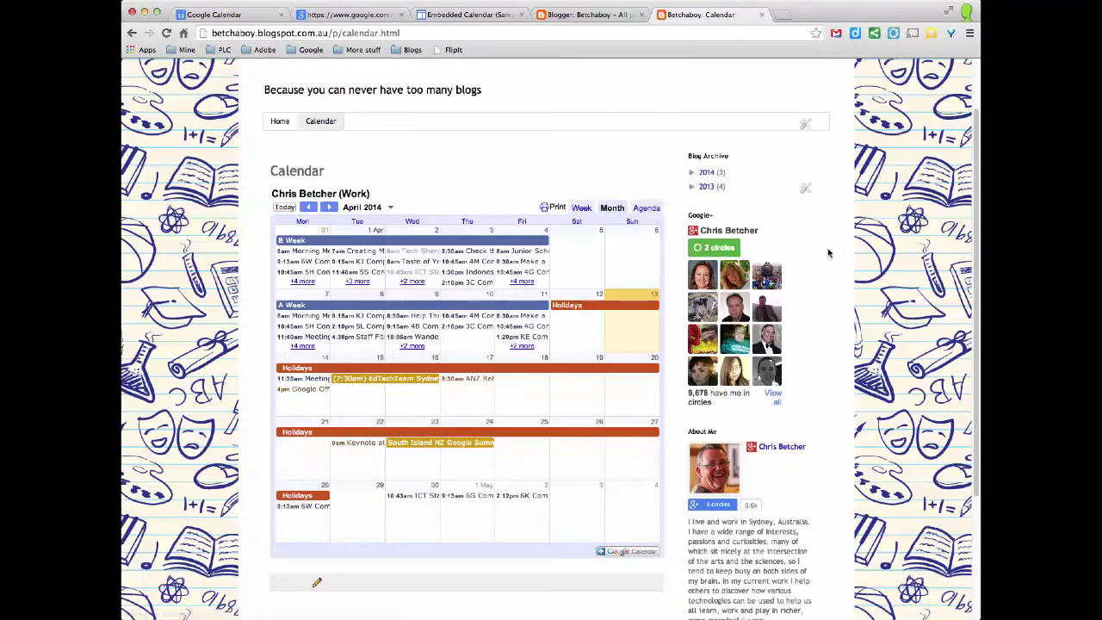